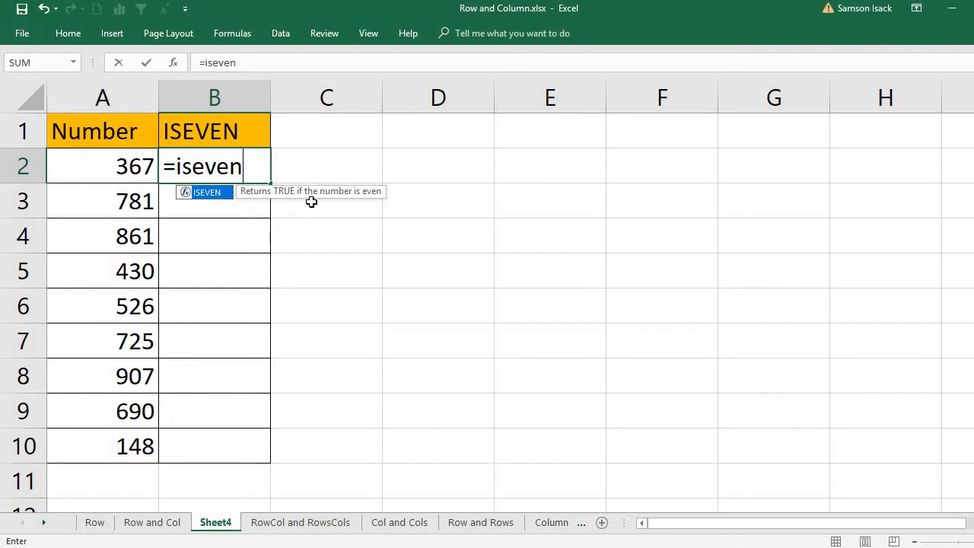
# Step: Complete the formula in B2 as =ISEVEN(A2) to test whether the first number is even
pyautogui.write('(')
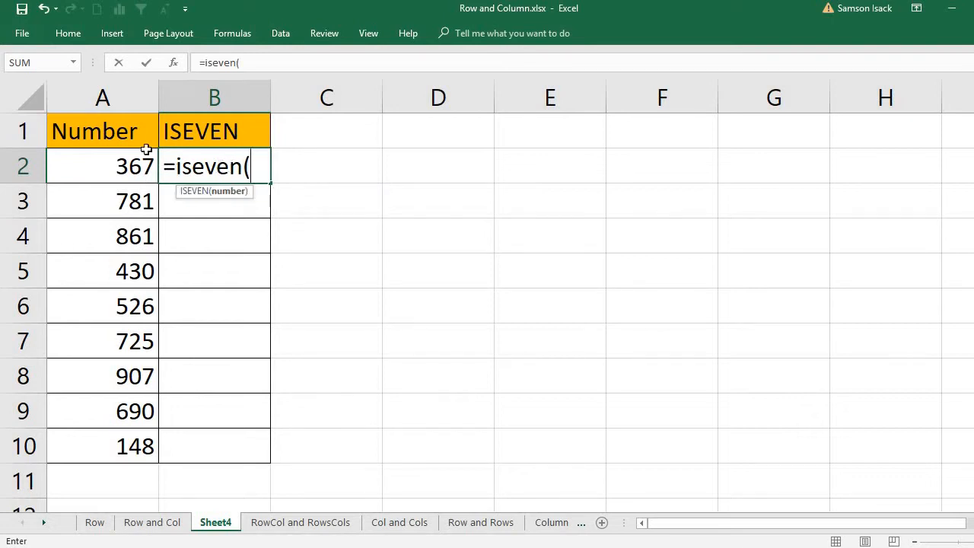
pyautogui.click(120, 169)
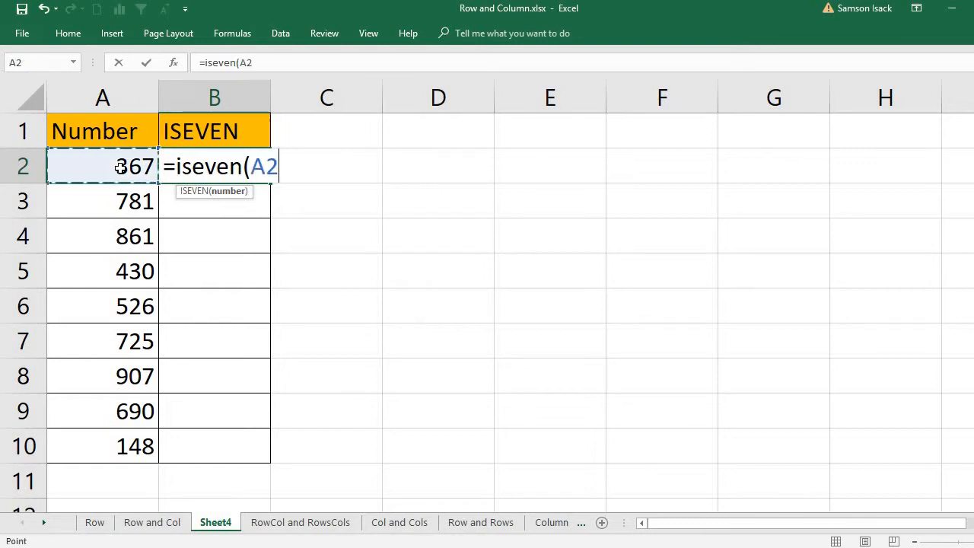
pyautogui.write(')')
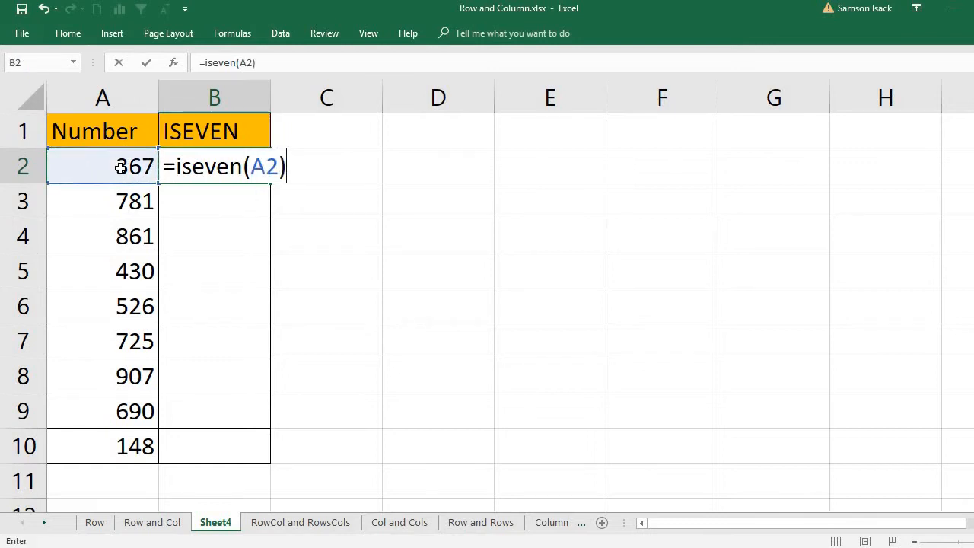
pyautogui.press('Return')
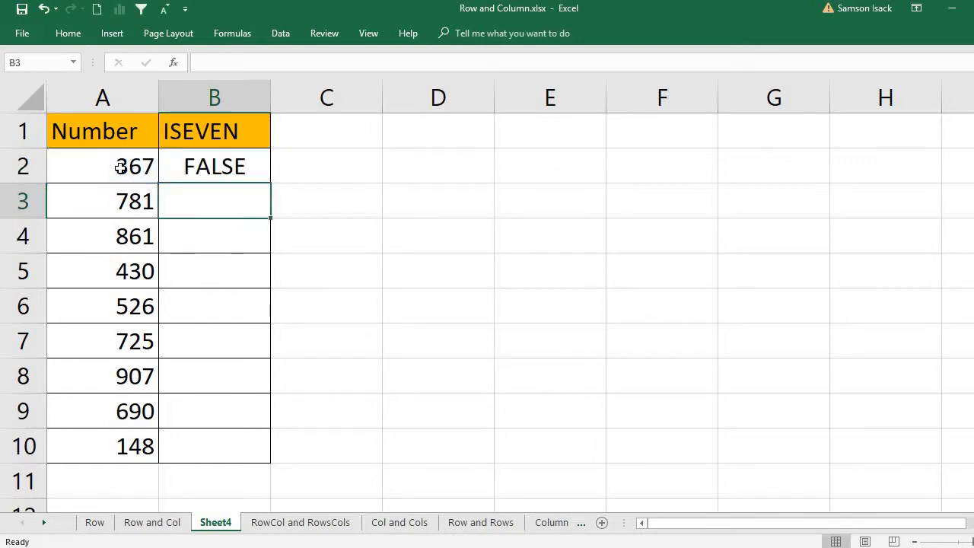
pyautogui.click(179, 173)
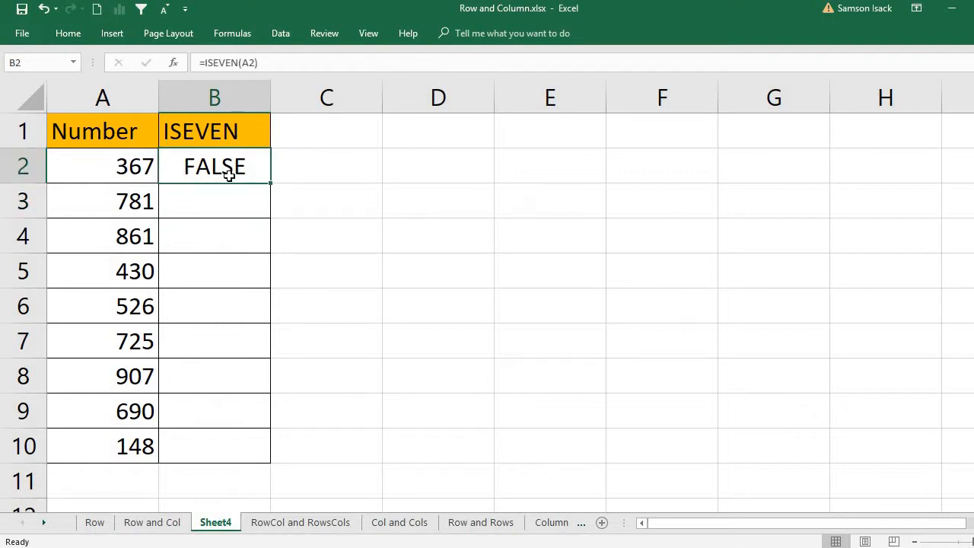
# Step: Enter the formula =ISEVEN(A3) in cell B3 to test the second number
pyautogui.click(207, 200)
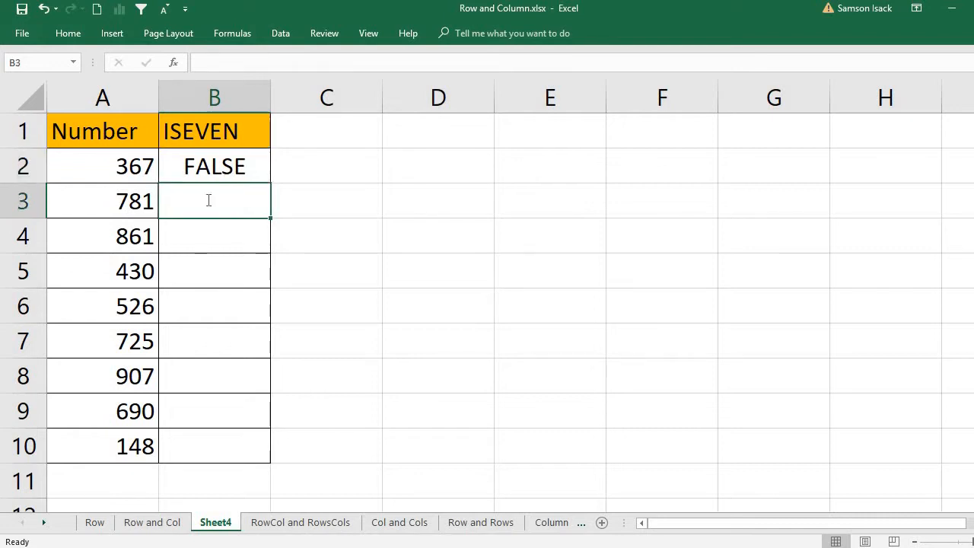
pyautogui.write('=iseve')
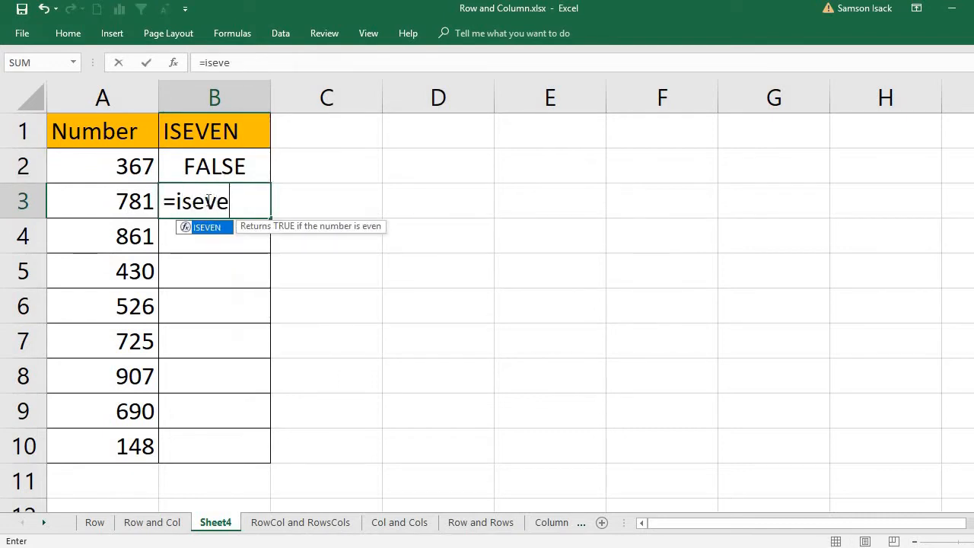
pyautogui.write('n(')
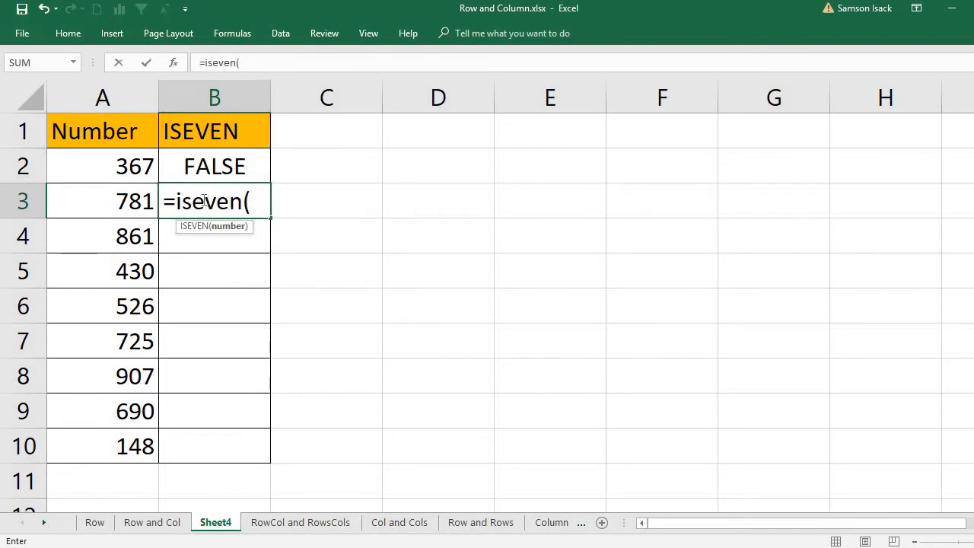
pyautogui.click(120, 204)
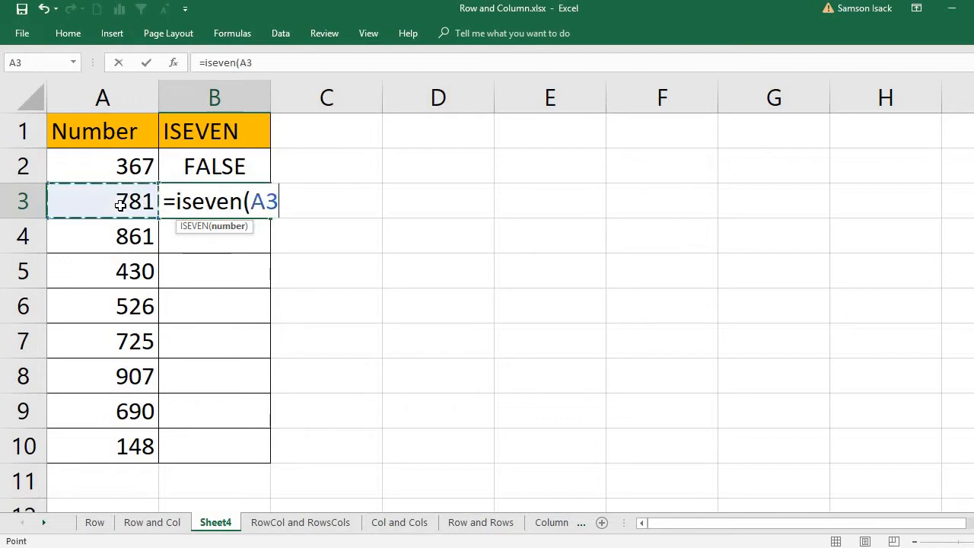
pyautogui.write(')')
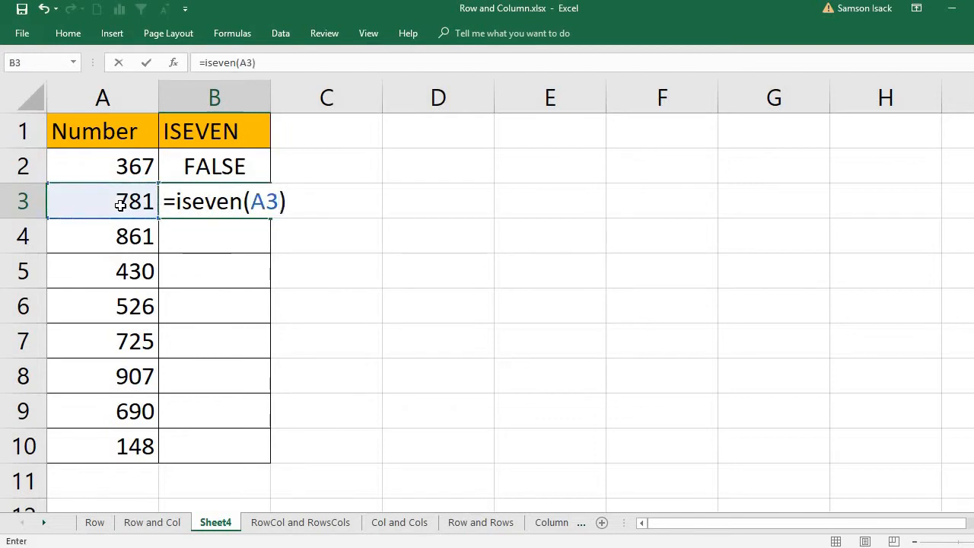
pyautogui.press('Return')
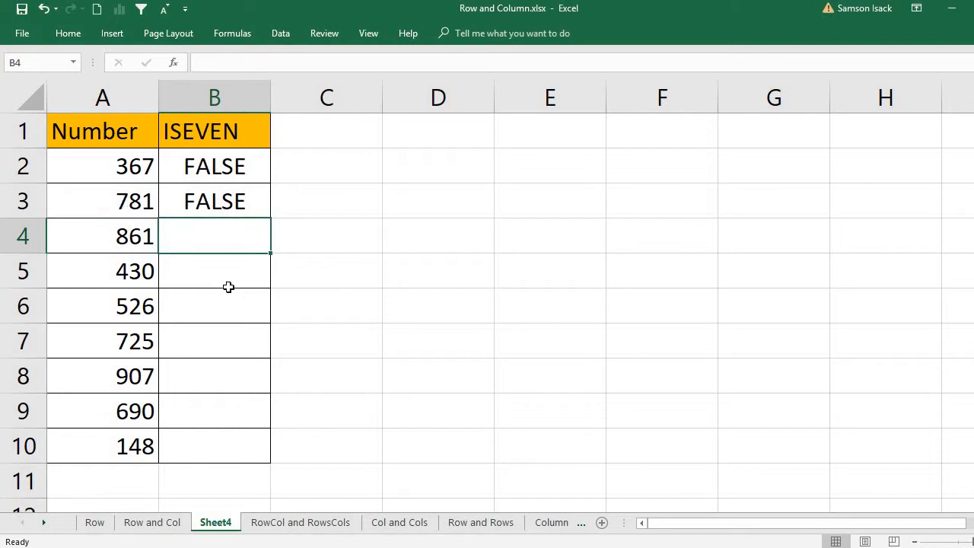
# Step: Enter the formula =ISEVEN(A4) in cell B4 to test the third number
pyautogui.doubleClick(239, 242)
pyautogui.write('=')
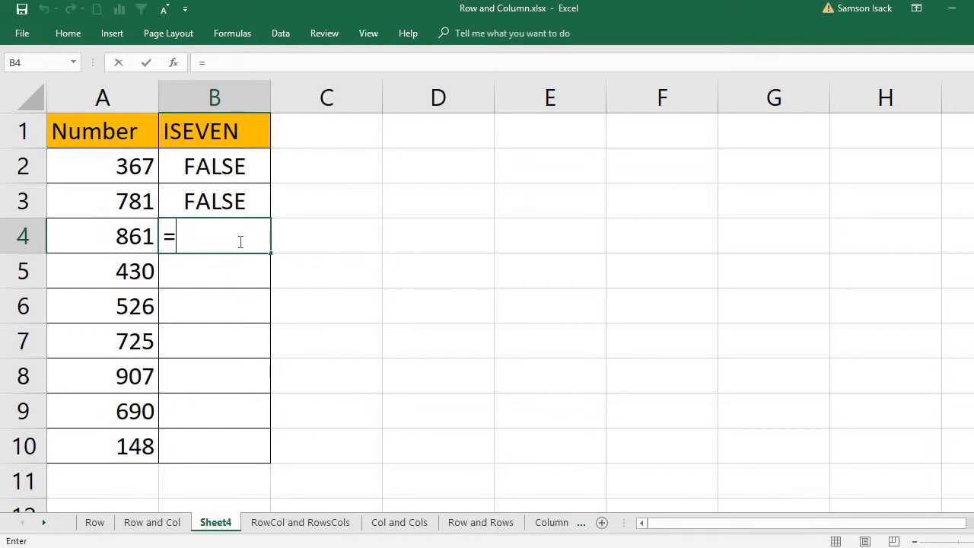
pyautogui.write('isev')
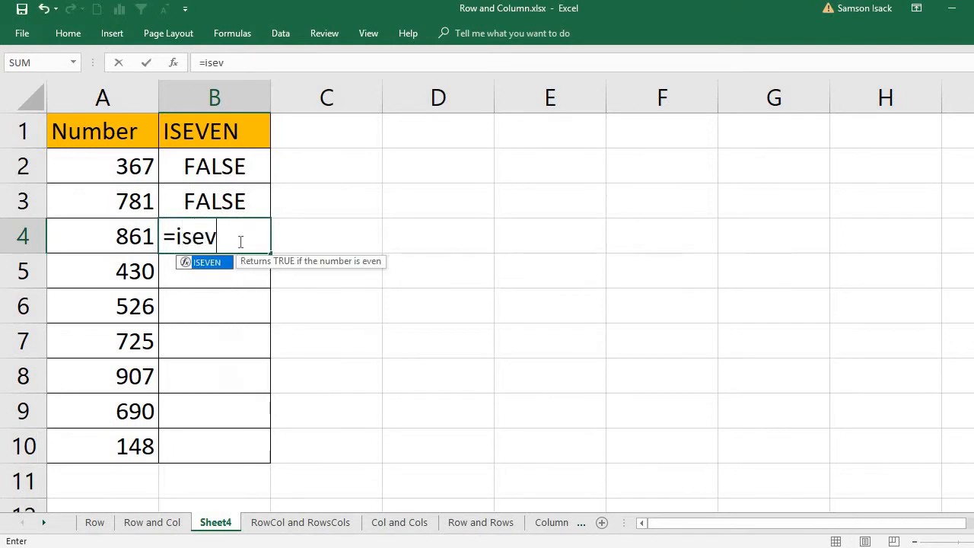
pyautogui.write('en(')
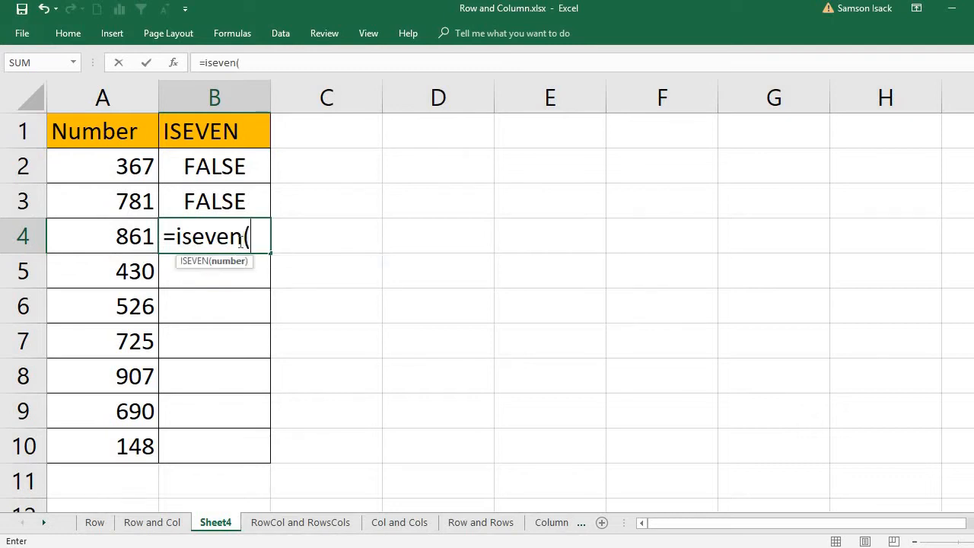
pyautogui.click(94, 244)
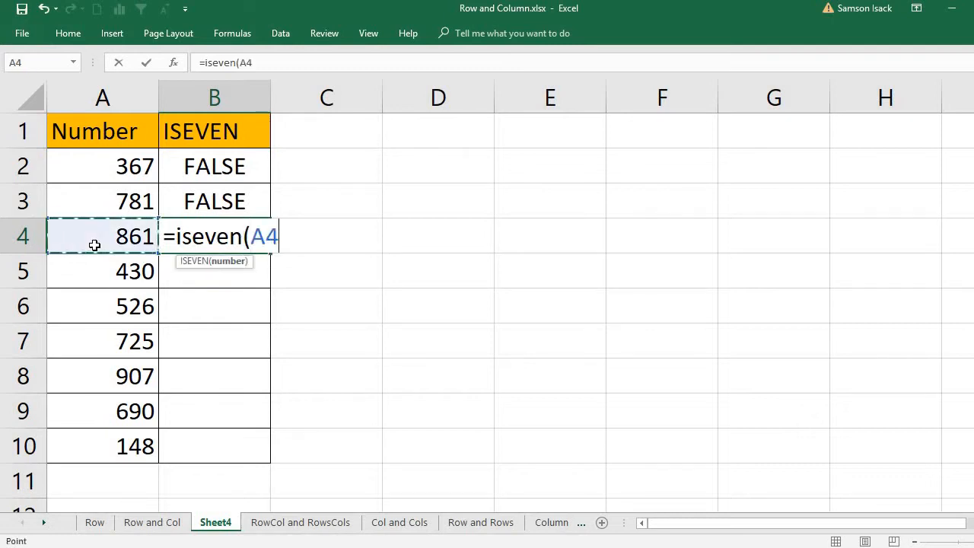
pyautogui.write(')')
pyautogui.press('Return')
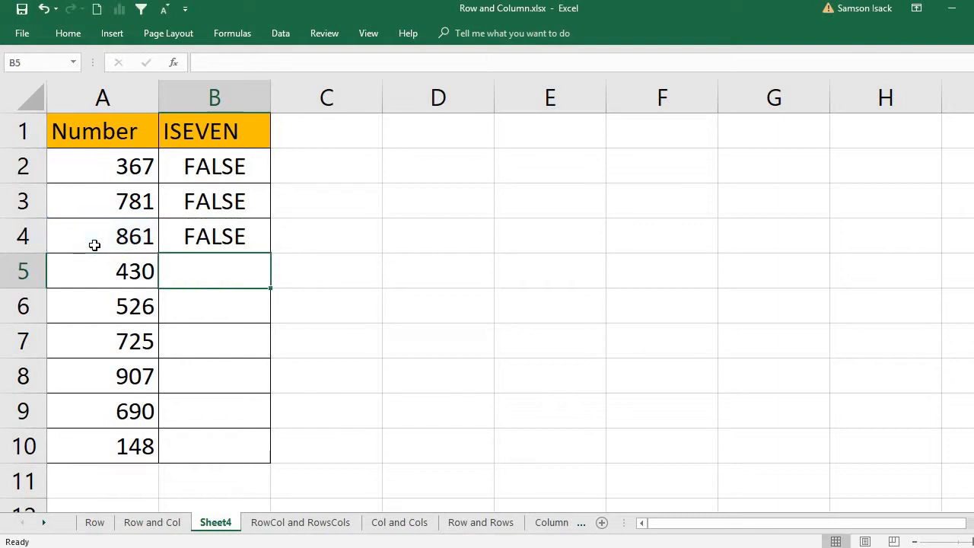
# Step: Enter the formula =ISEVEN(A5) in cell B5 to test the fourth number
pyautogui.write('=')
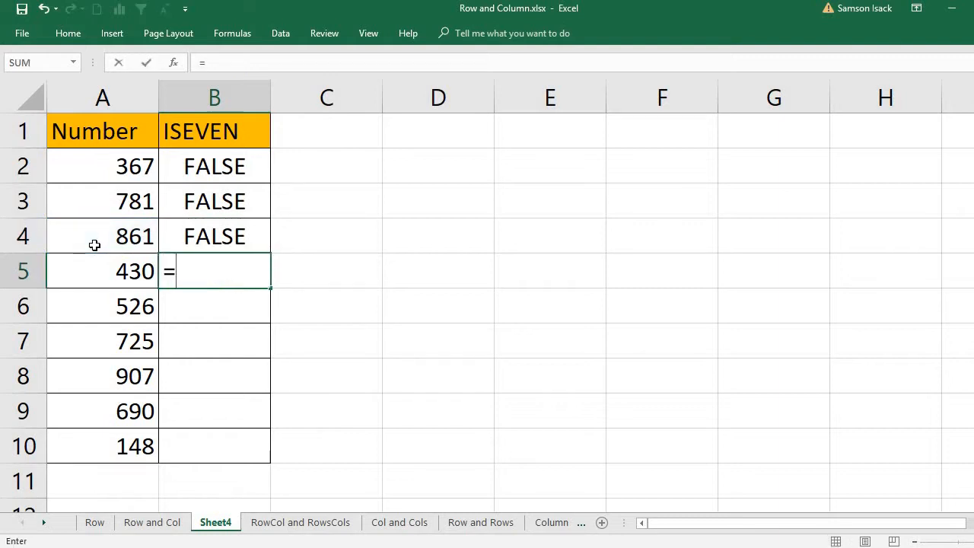
pyautogui.write('iseven')
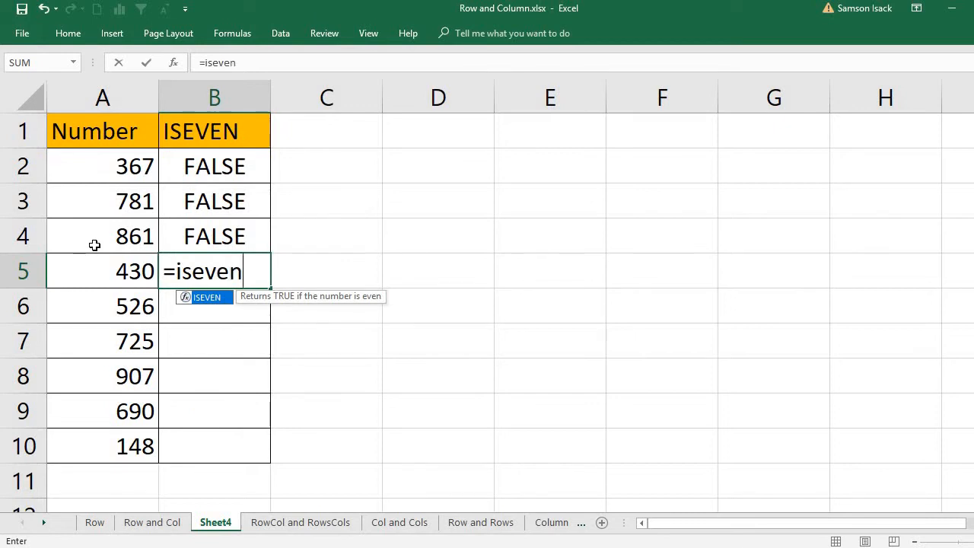
pyautogui.write('(')
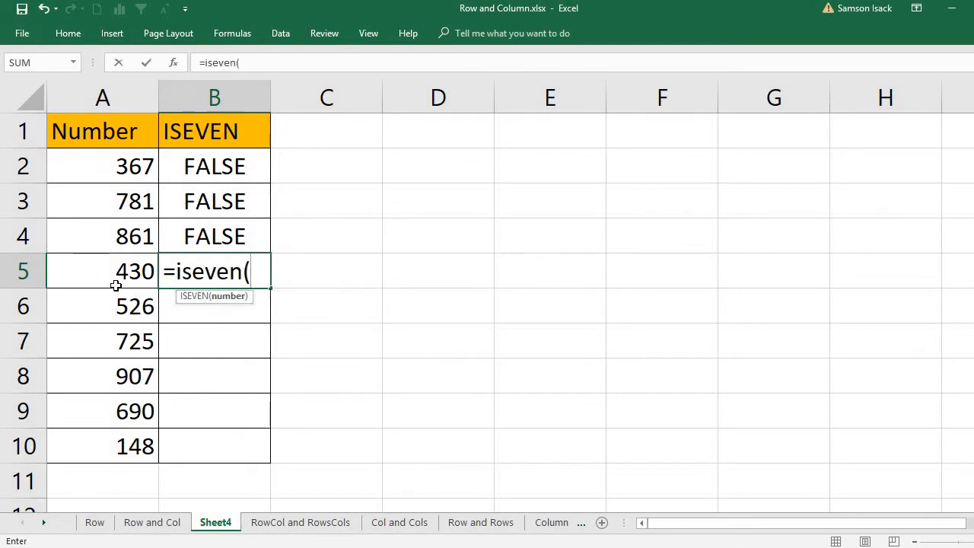
pyautogui.click(121, 272)
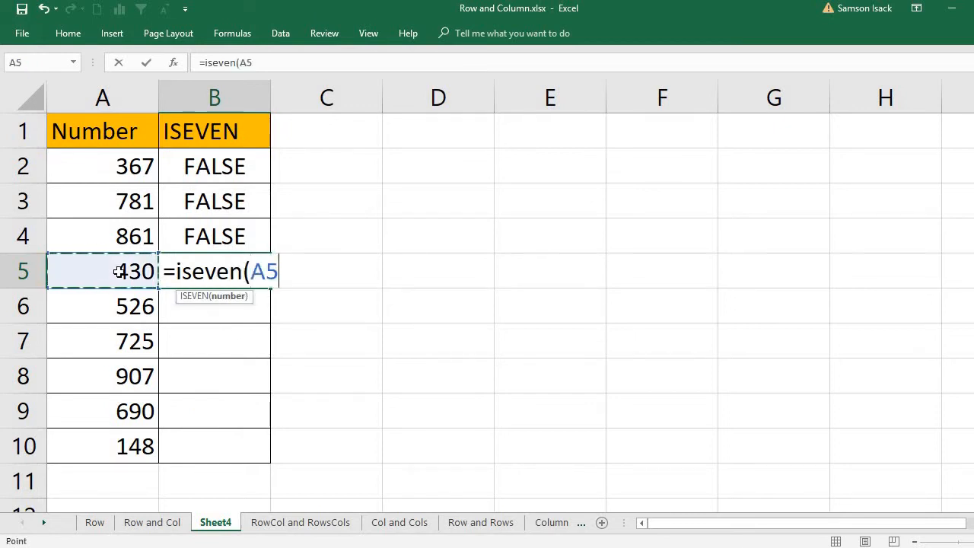
pyautogui.write(')')
pyautogui.press('Return')
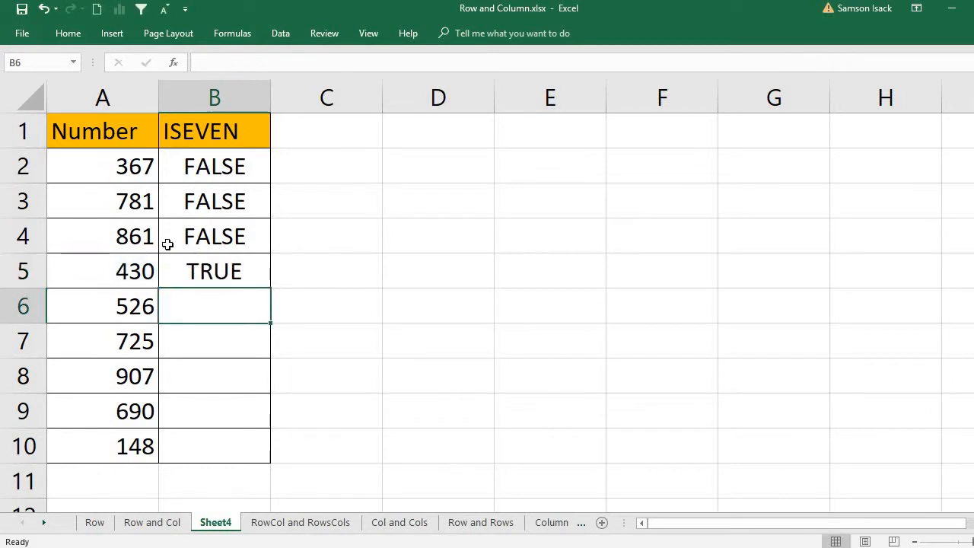
pyautogui.click(141, 284)
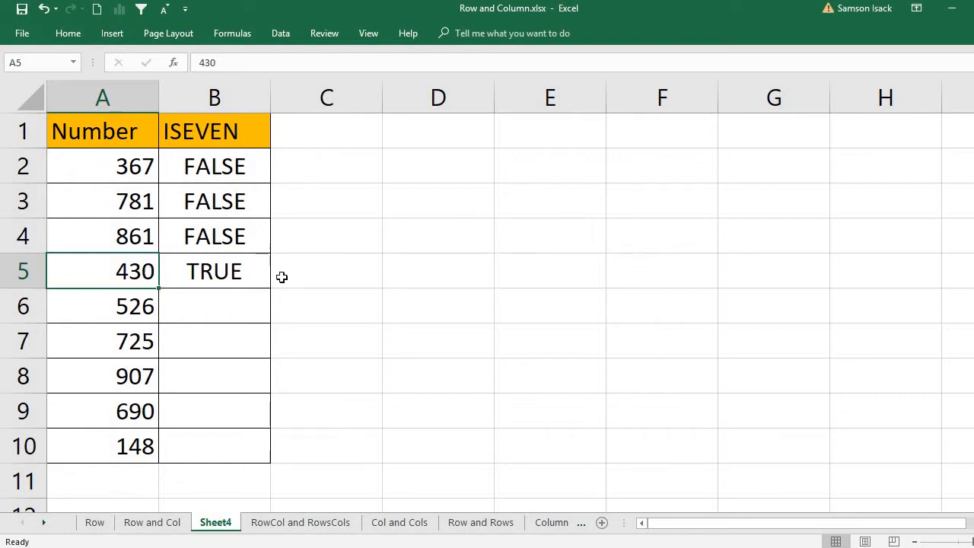
# Step: List the even digits 0, 2, 4, 6 and 8 in cells C1 to C5 and select that range
pyautogui.click(369, 127)
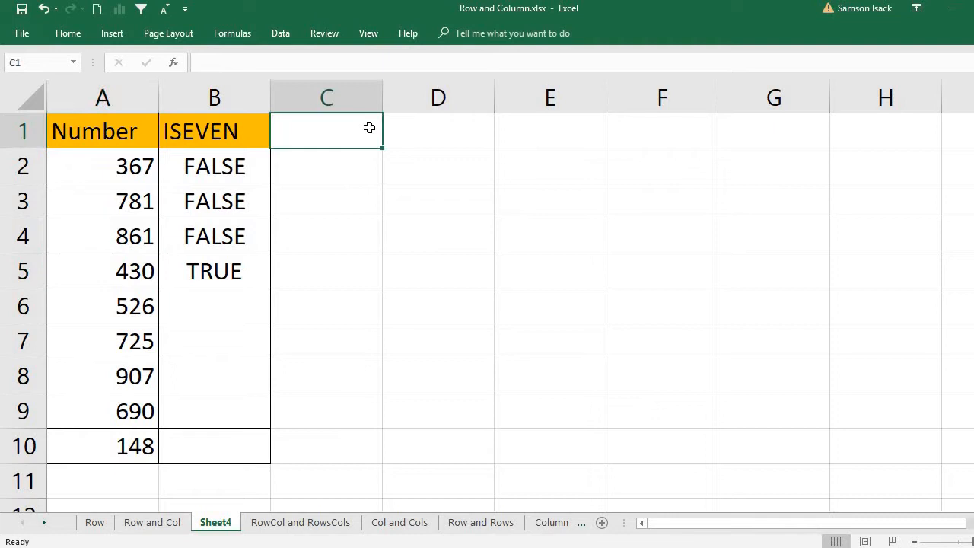
pyautogui.write('2')
pyautogui.press('BackSpace')
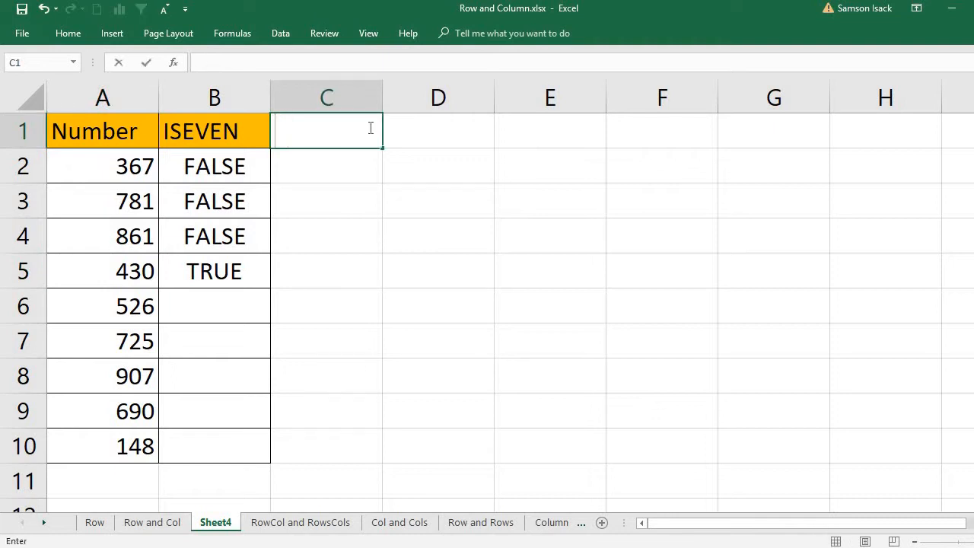
pyautogui.write('0')
pyautogui.press('Return')
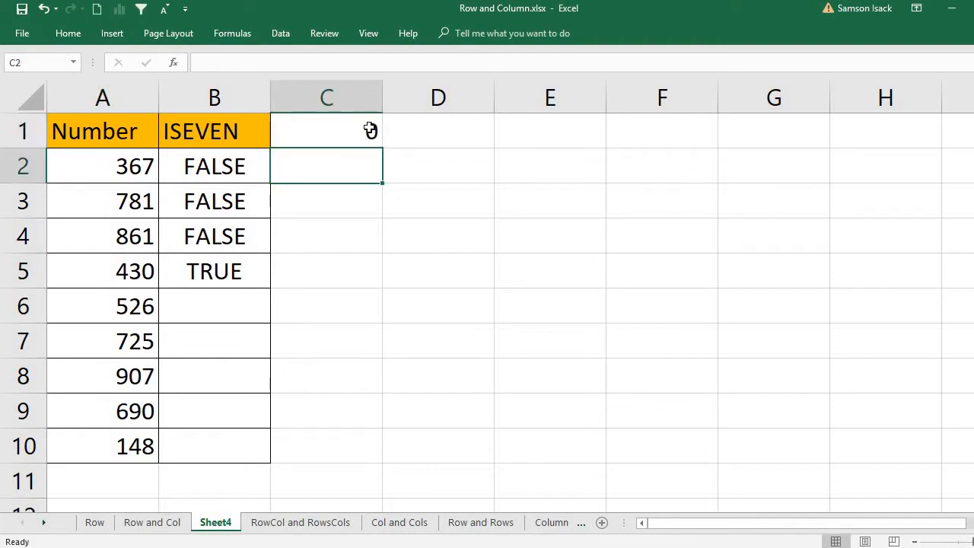
pyautogui.write('2')
pyautogui.press('Return')
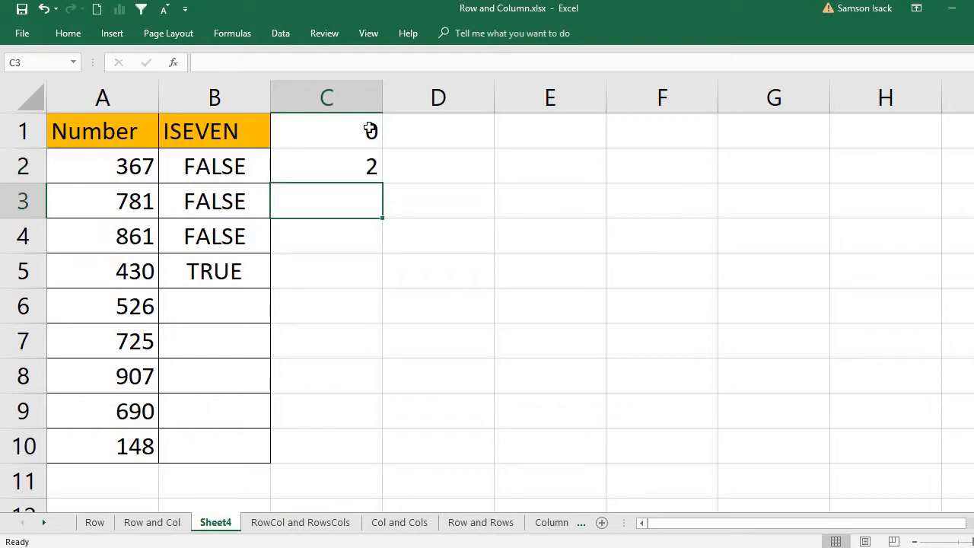
pyautogui.write('4')
pyautogui.press('Return')
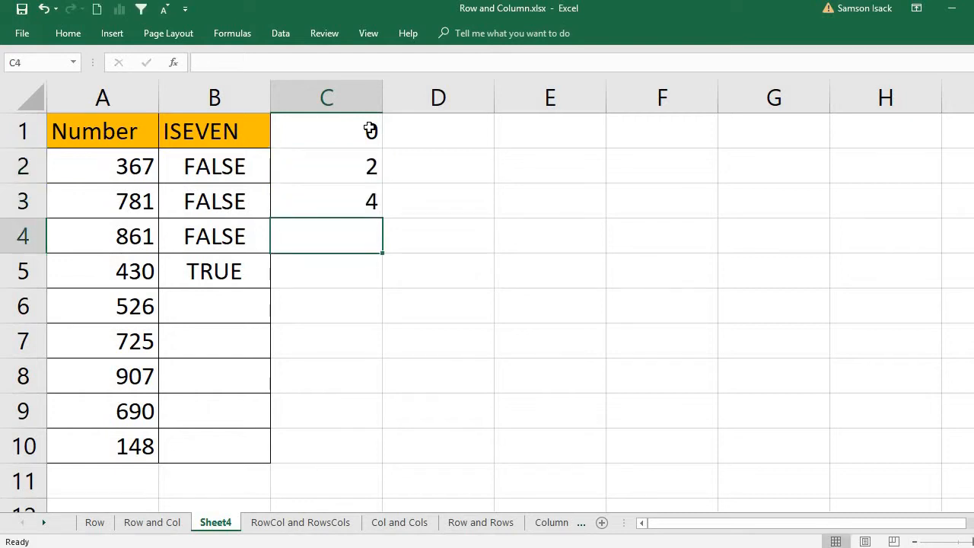
pyautogui.write('6')
pyautogui.press('Return')
pyautogui.write('8')
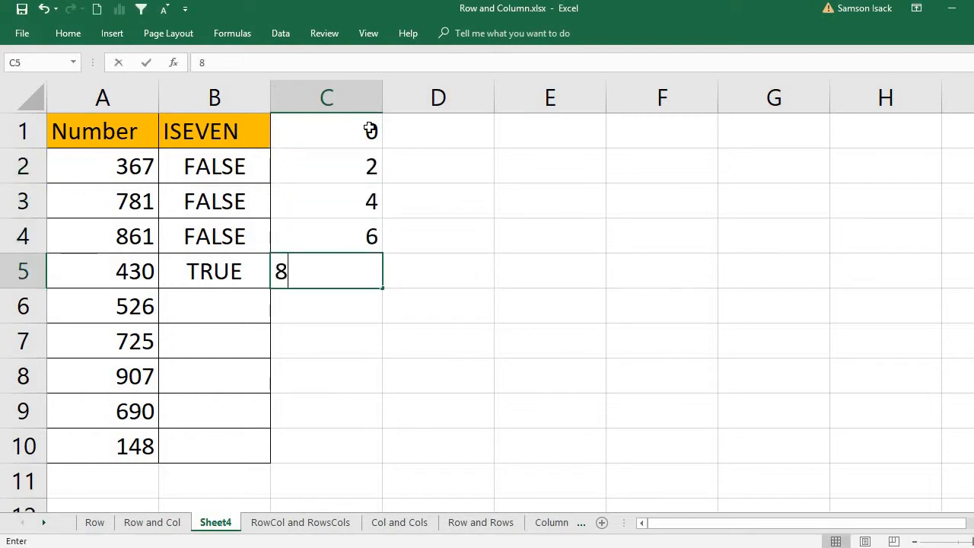
pyautogui.press('Return')
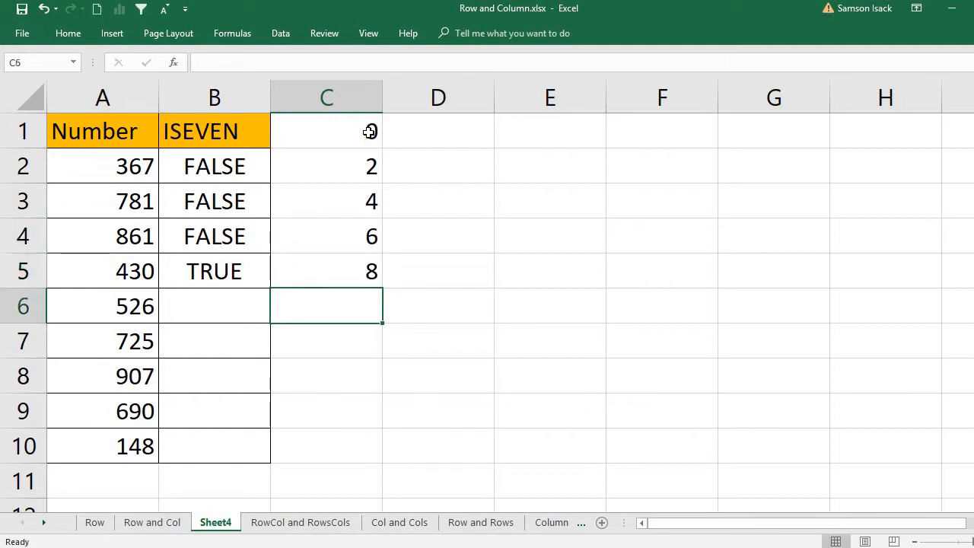
pyautogui.moveTo(371, 131); pyautogui.dragTo(371, 271)
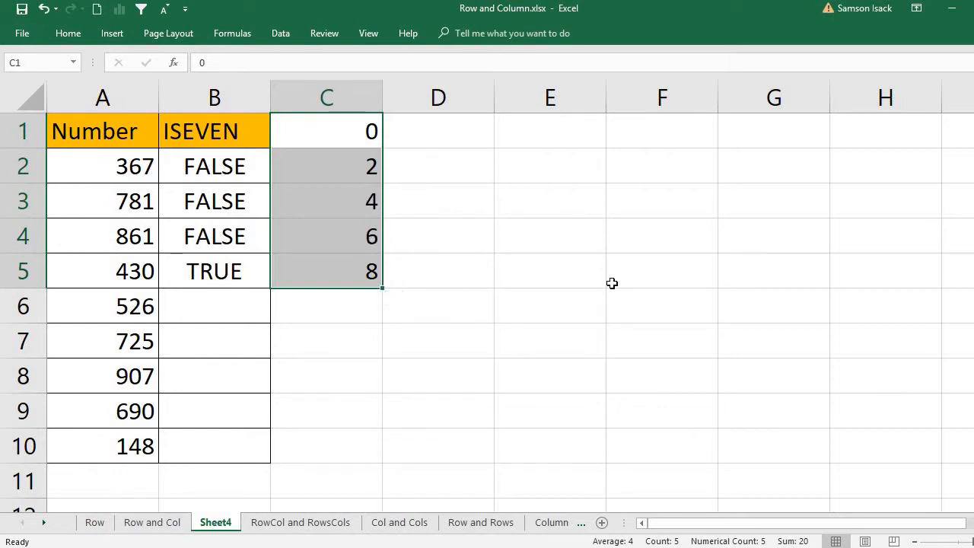
# Step: Fill the ISEVEN formula from B5 down into B6 to test the fifth number
pyautogui.click(96, 276)
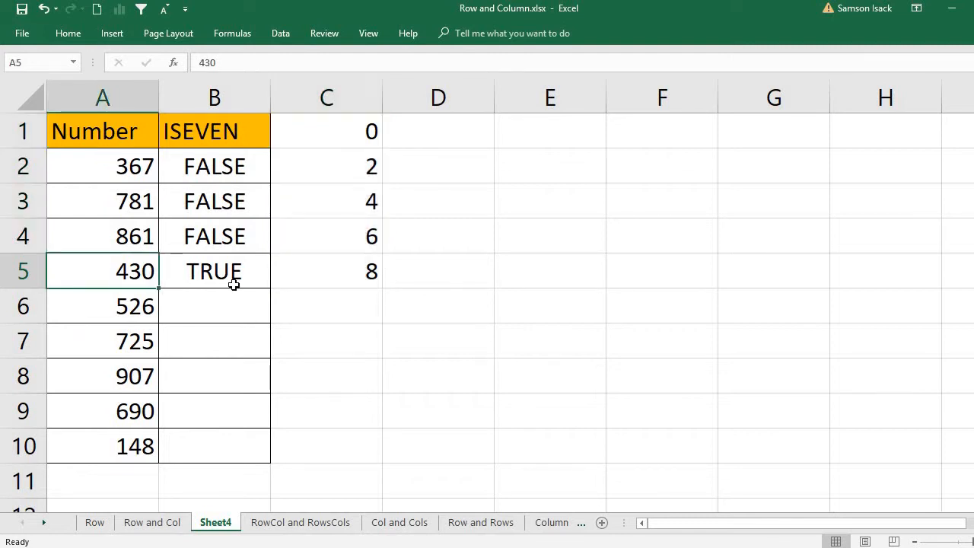
pyautogui.click(234, 283)
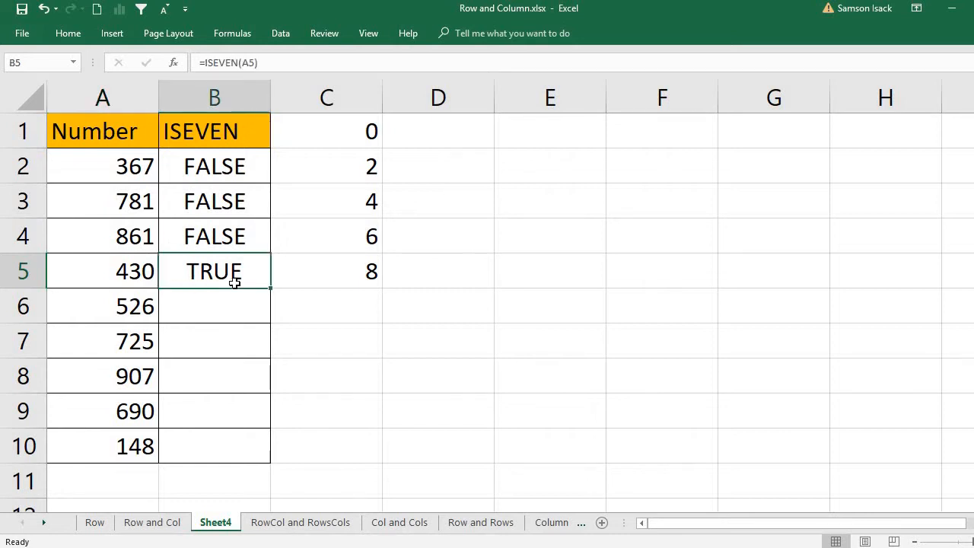
pyautogui.click(149, 316)
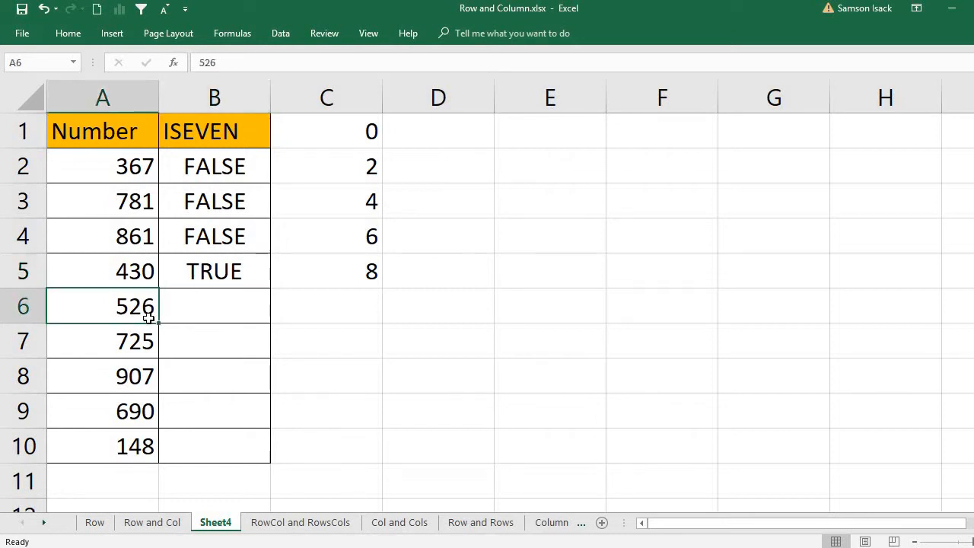
pyautogui.click(258, 283)
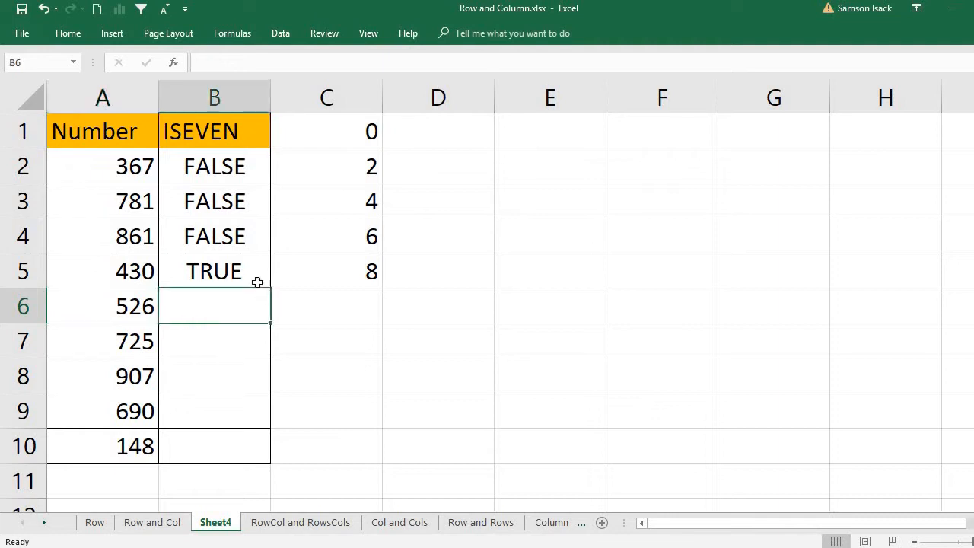
pyautogui.moveTo(271, 288); pyautogui.dragTo(261, 327)
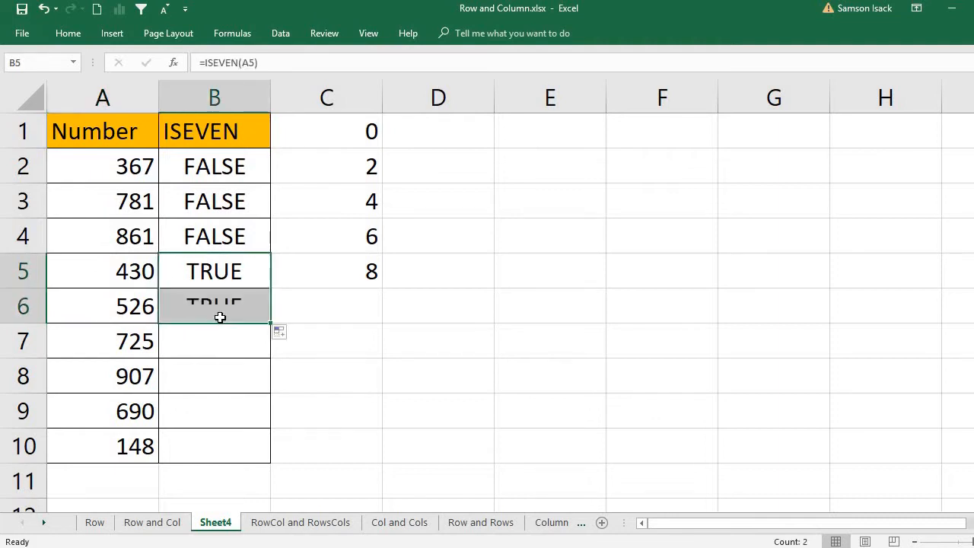
# Step: Fill the ISEVEN formula from B6 down to B8 to test the numbers 725 and 907
pyautogui.click(220, 317)
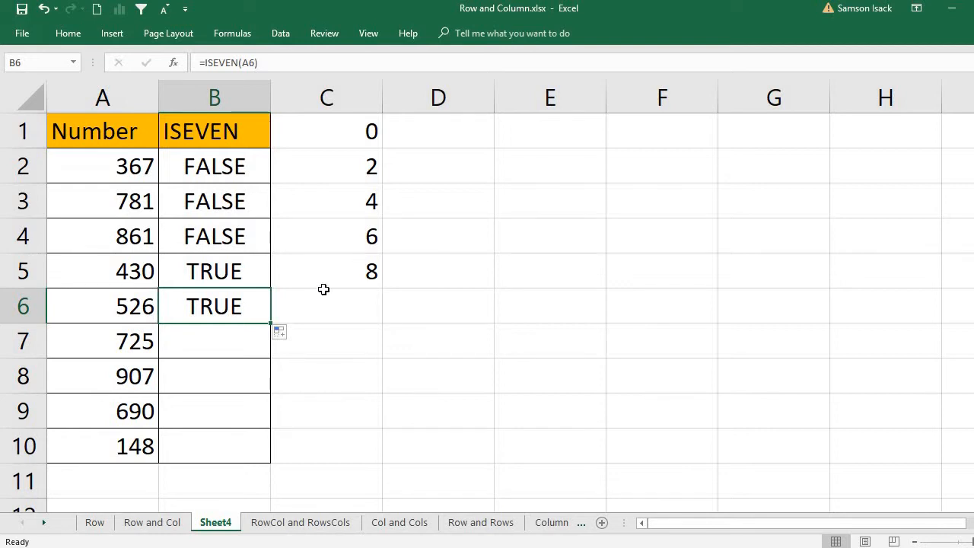
pyautogui.click(142, 342)
pyautogui.click(137, 379)
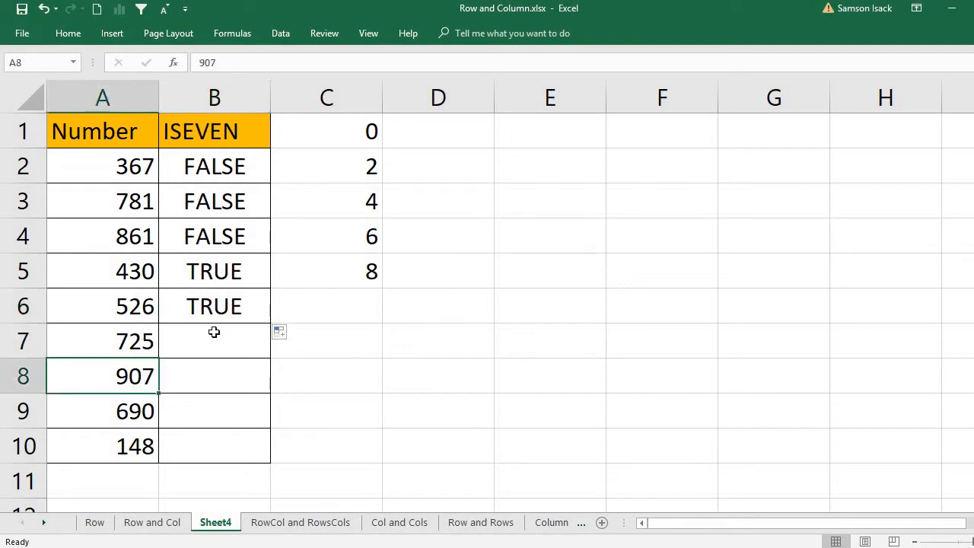
pyautogui.click(147, 347)
pyautogui.click(156, 368)
pyautogui.click(237, 345)
pyautogui.click(259, 305)
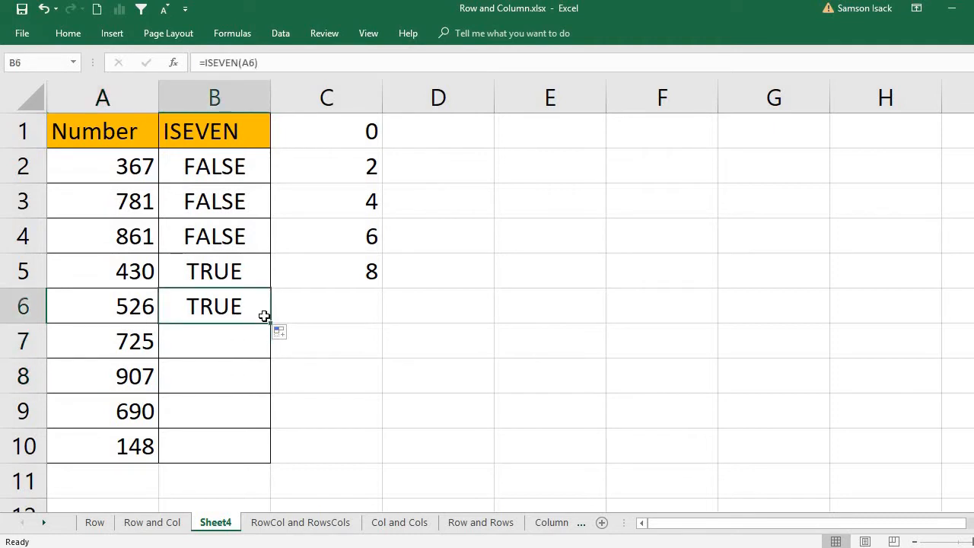
pyautogui.moveTo(271, 324); pyautogui.dragTo(261, 388)
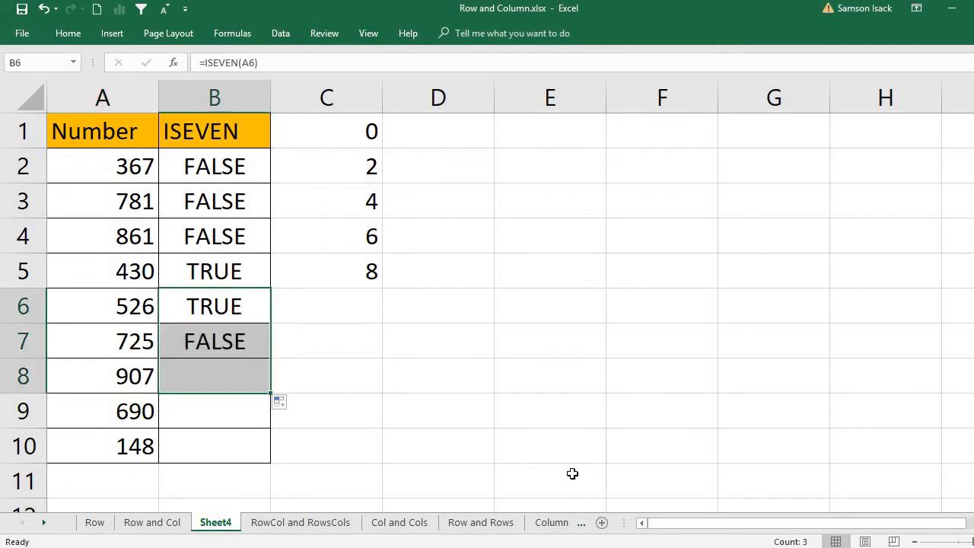
# Step: Fill the ISEVEN formula from B8 down to B10 to test the last two numbers in column A
pyautogui.click(229, 343)
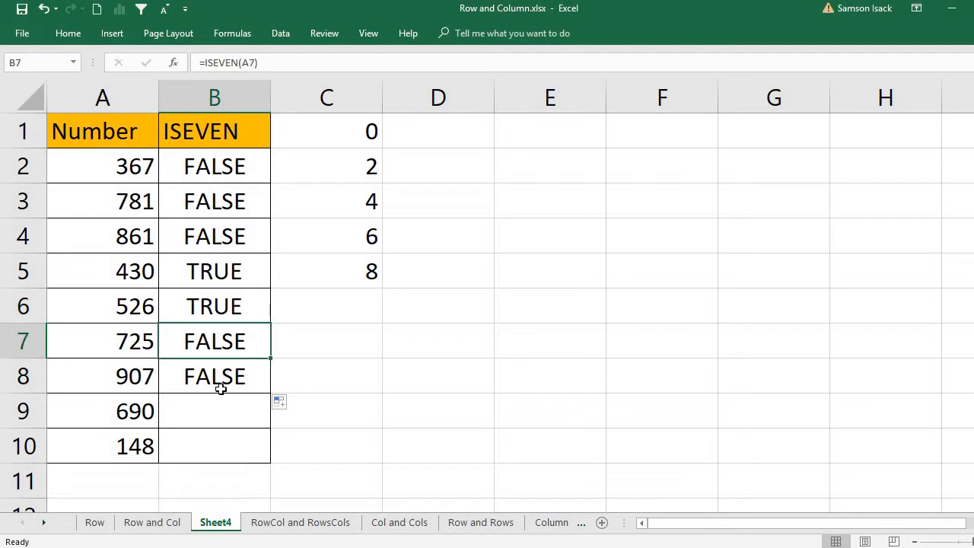
pyautogui.click(218, 381)
pyautogui.click(150, 424)
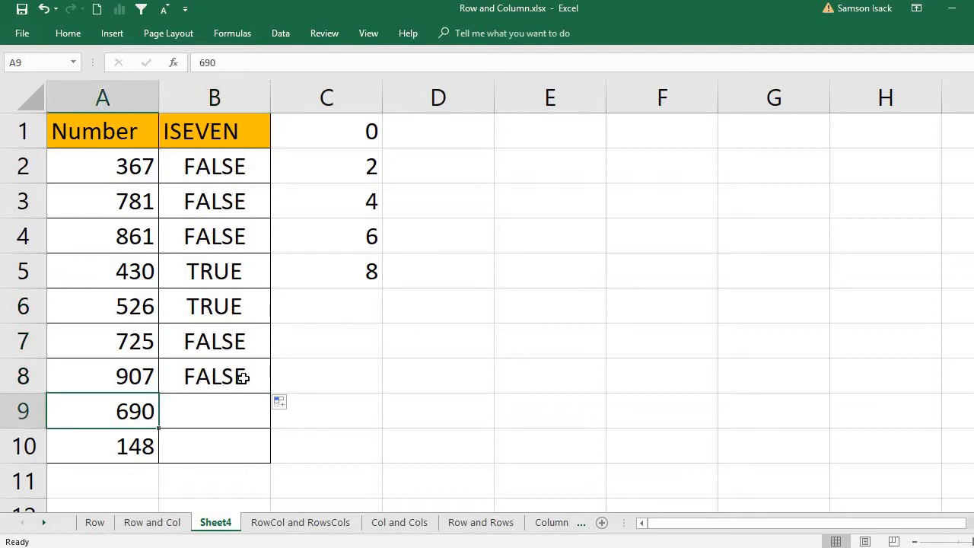
pyautogui.click(241, 374)
pyautogui.moveTo(269, 393); pyautogui.dragTo(261, 459)
pyautogui.click(462, 437)
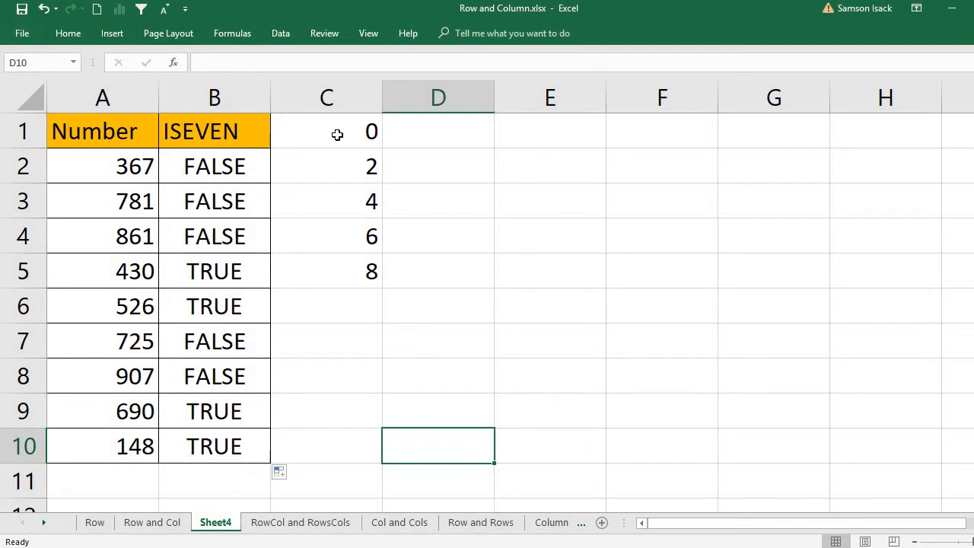
pyautogui.click(528, 99)
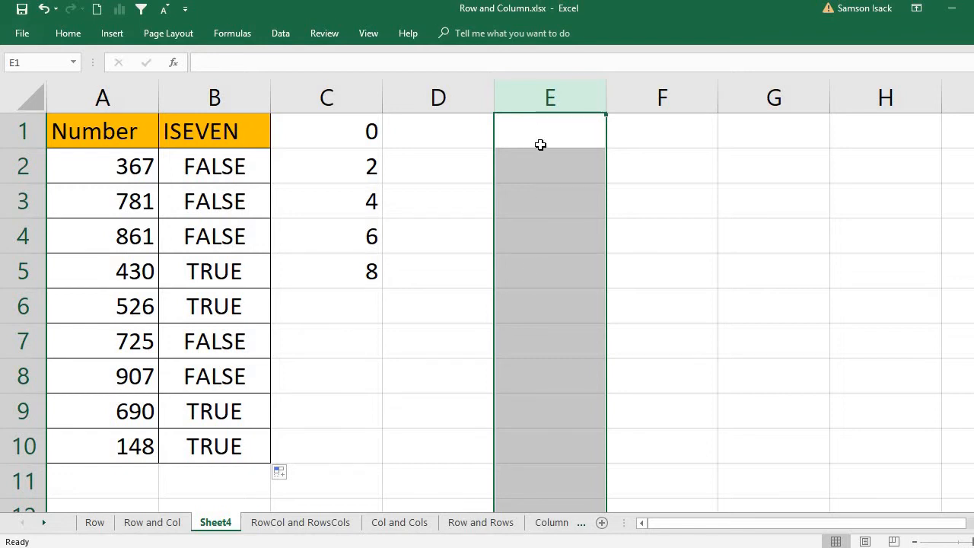
pyautogui.click(522, 99)
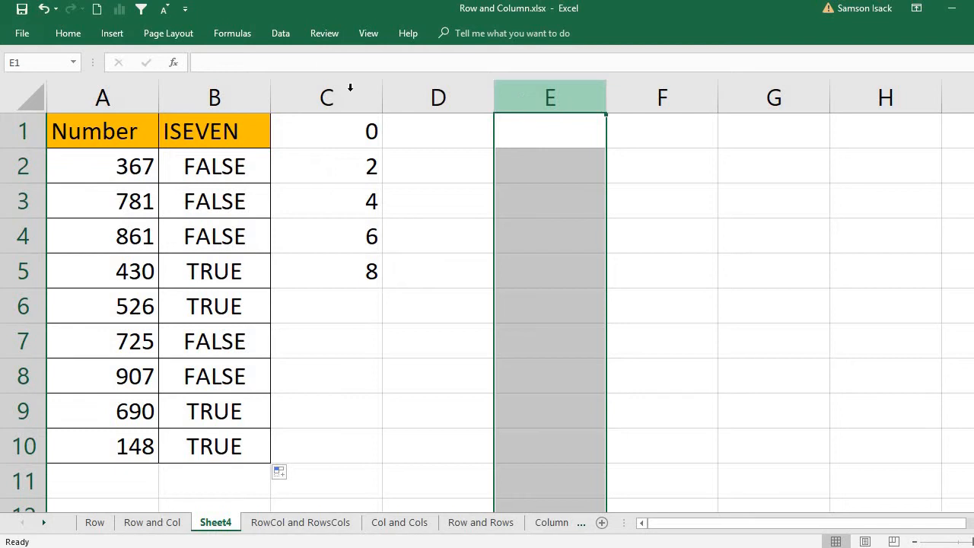
pyautogui.click(70, 35)
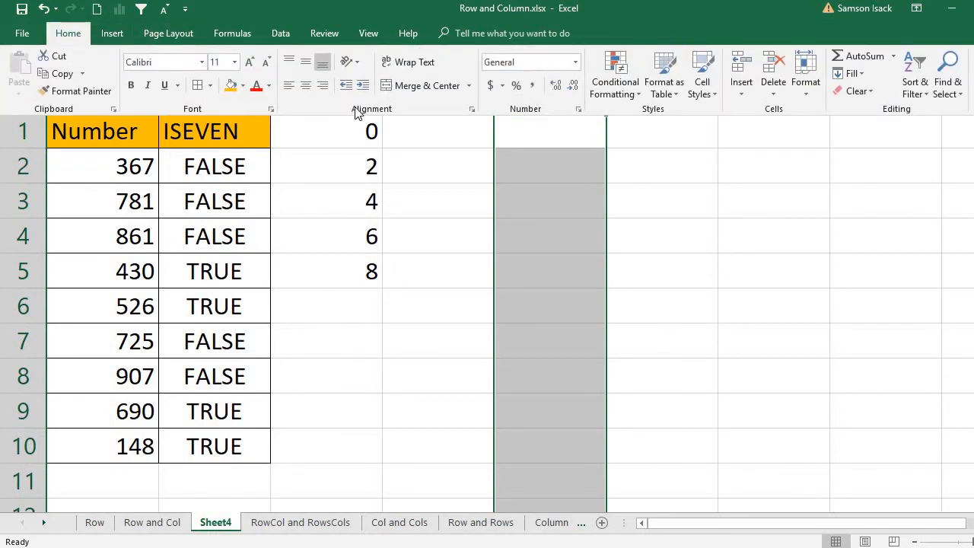
pyautogui.click(535, 133)
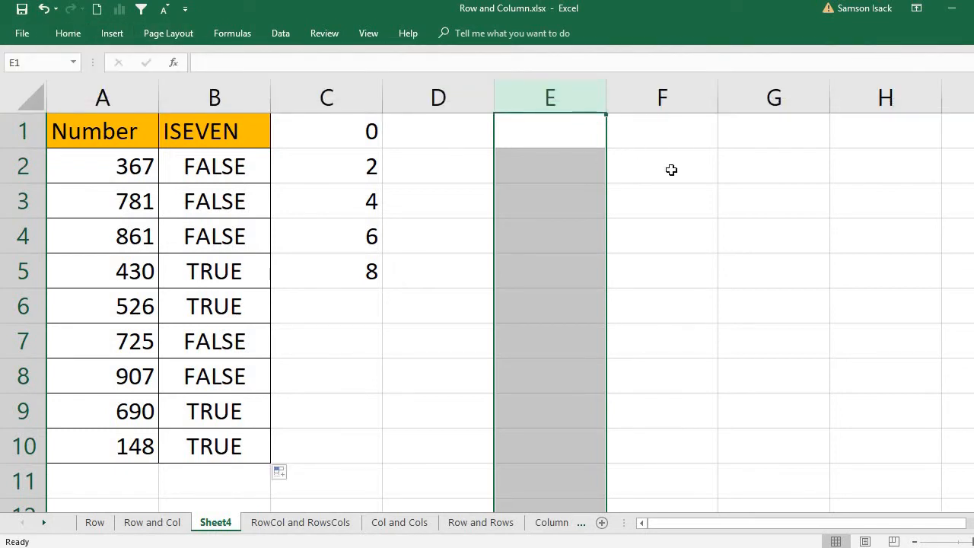
pyautogui.click(672, 170)
pyautogui.click(555, 165)
pyautogui.click(561, 137)
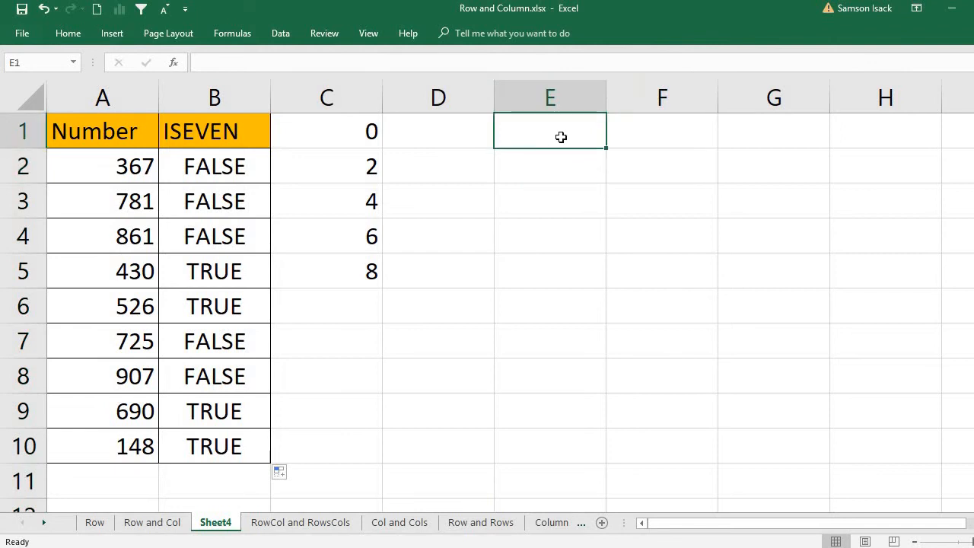
# Step: Enter the formula =ROW() in cell F1 to return the row number
pyautogui.click(642, 138)
pyautogui.write('1')
pyautogui.press('Return')
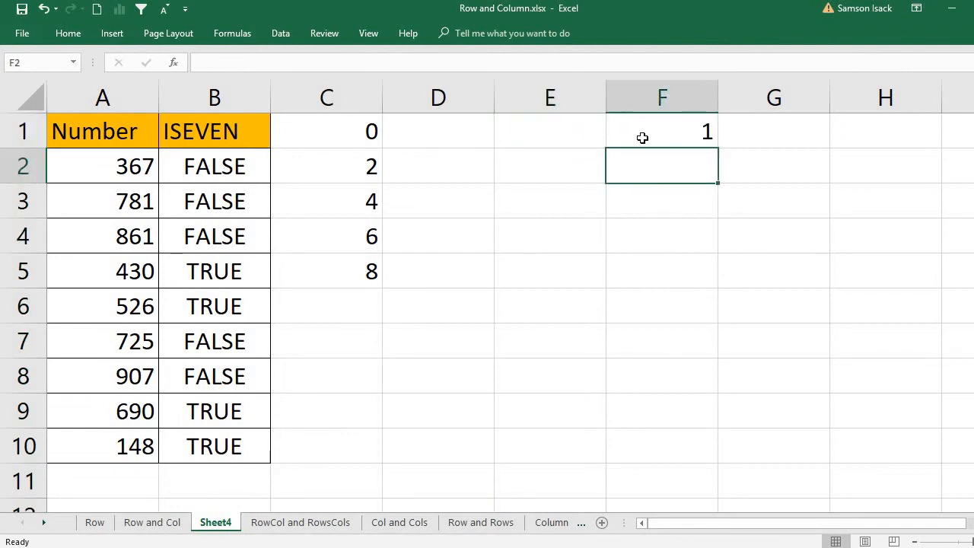
pyautogui.click(642, 138)
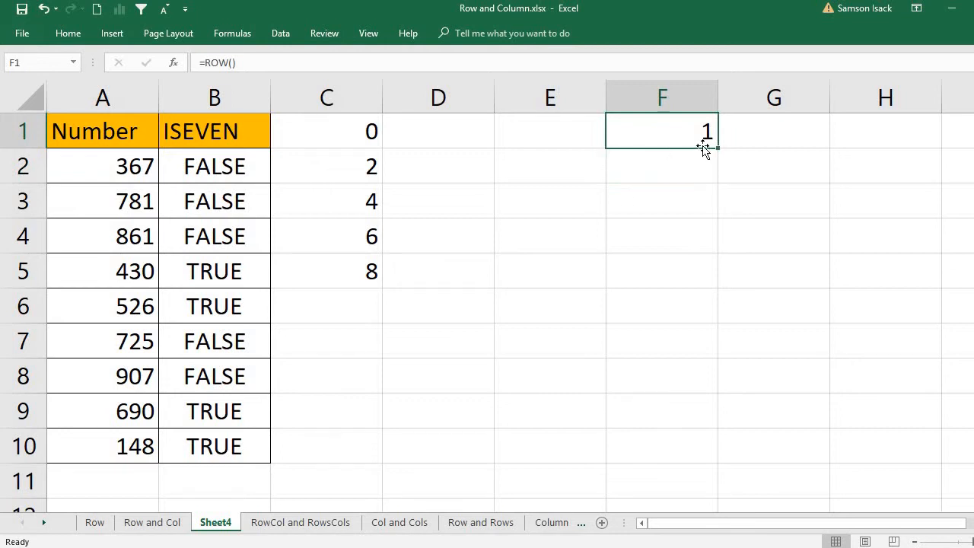
pyautogui.click(239, 61)
pyautogui.click(710, 306)
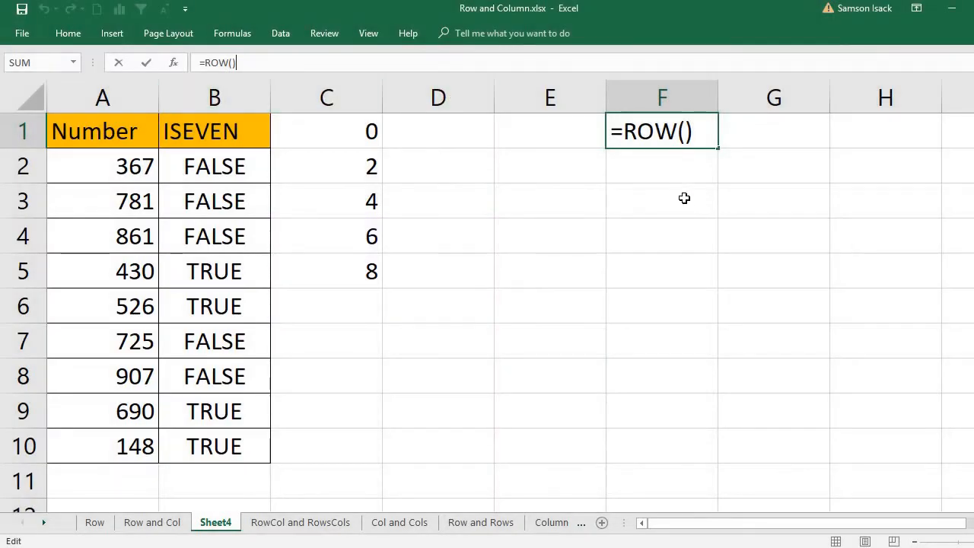
pyautogui.press('Return')
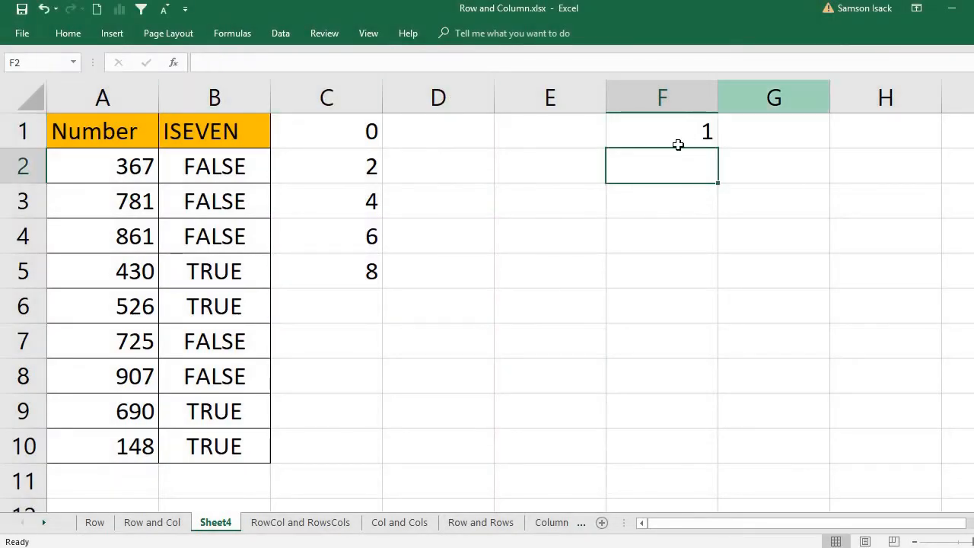
# Step: Fill the ROW formula from F1 down to F11 and check a few of the filled cells
pyautogui.click(681, 141)
pyautogui.moveTo(723, 150); pyautogui.dragTo(684, 487)
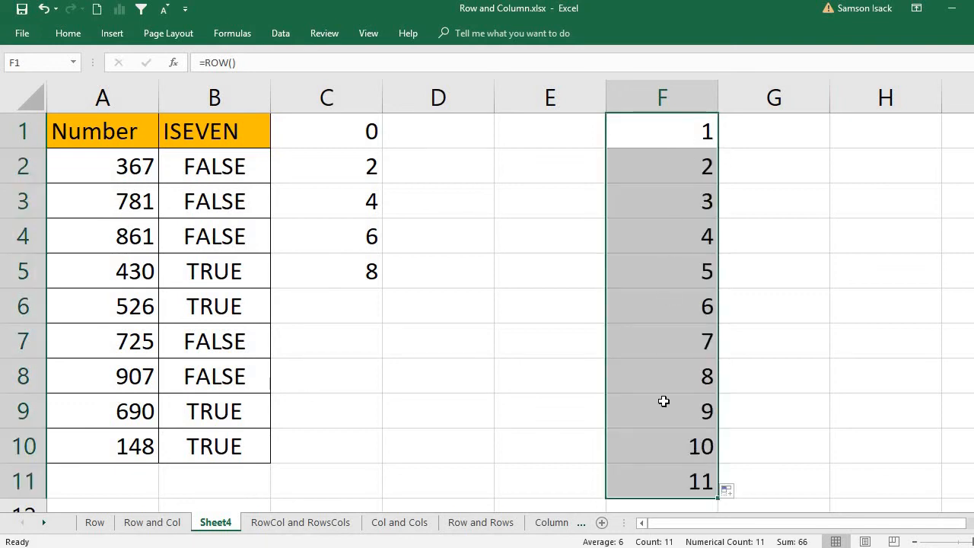
pyautogui.click(687, 169)
pyautogui.click(683, 234)
pyautogui.click(668, 307)
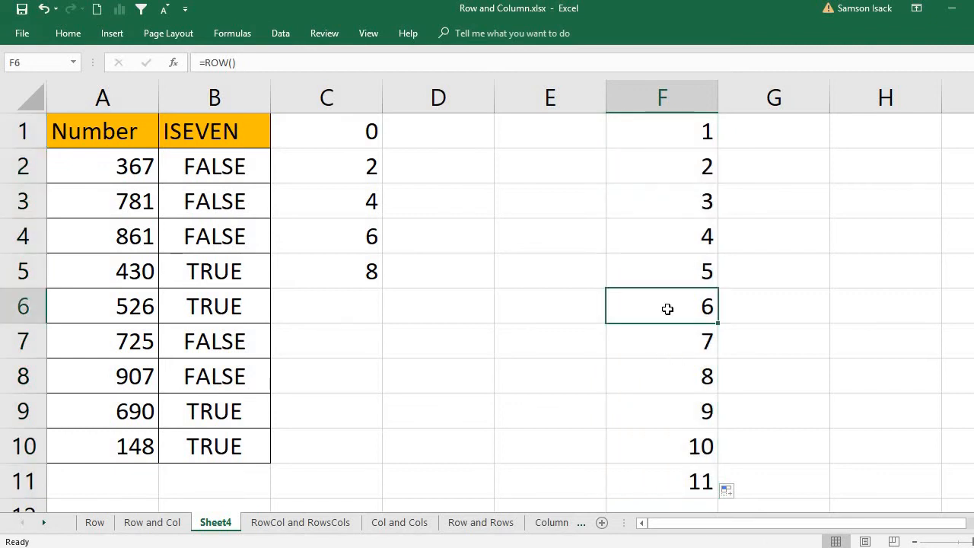
# Step: Wrap the formula in F1 with ISEVEN so that it reads =ISEVEN(ROW())
pyautogui.click(684, 145)
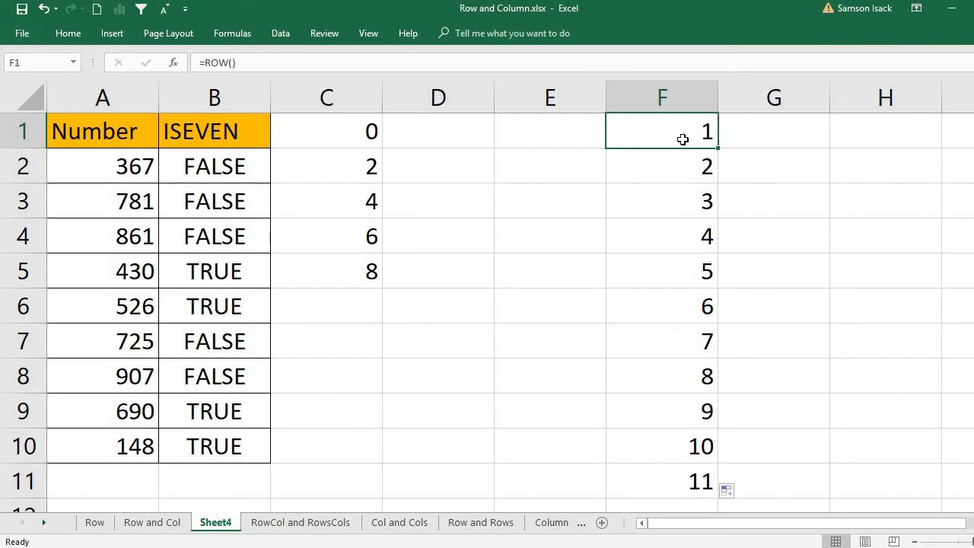
pyautogui.click(212, 65)
pyautogui.write('ise')
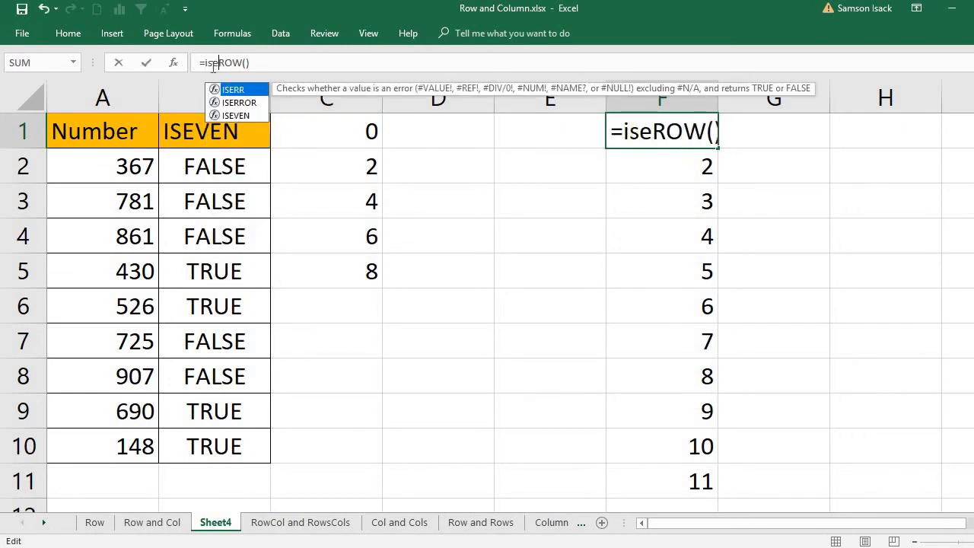
pyautogui.write('ven')
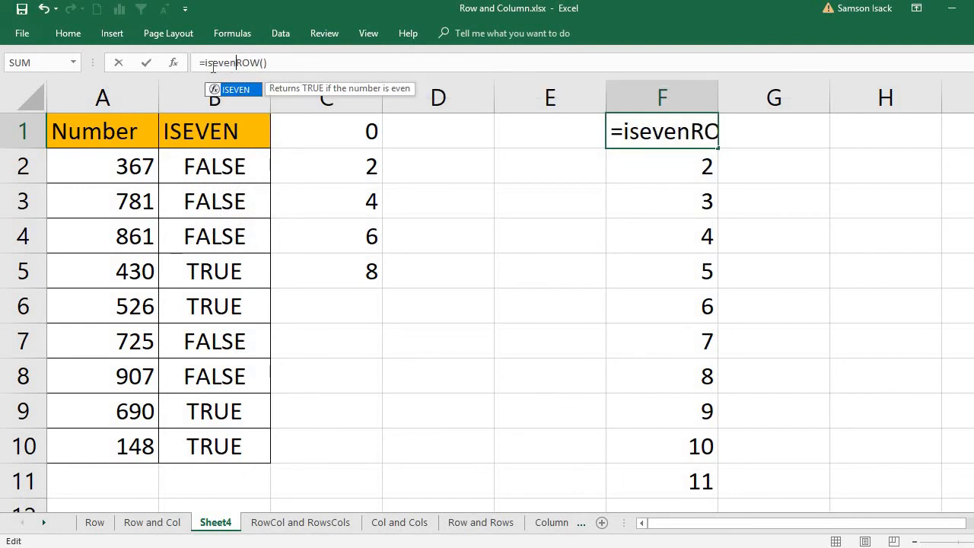
pyautogui.write('(ROW(')
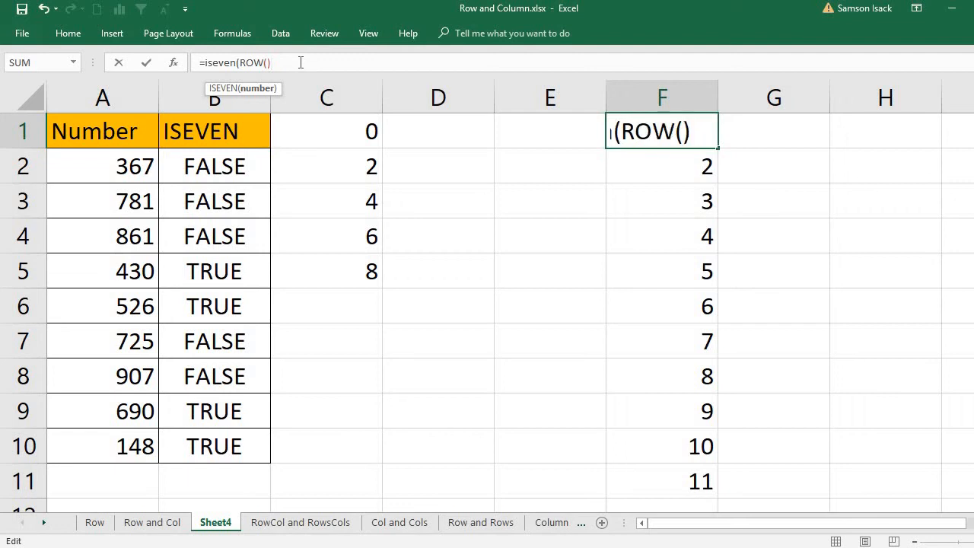
pyautogui.write(')')
pyautogui.press('Return')
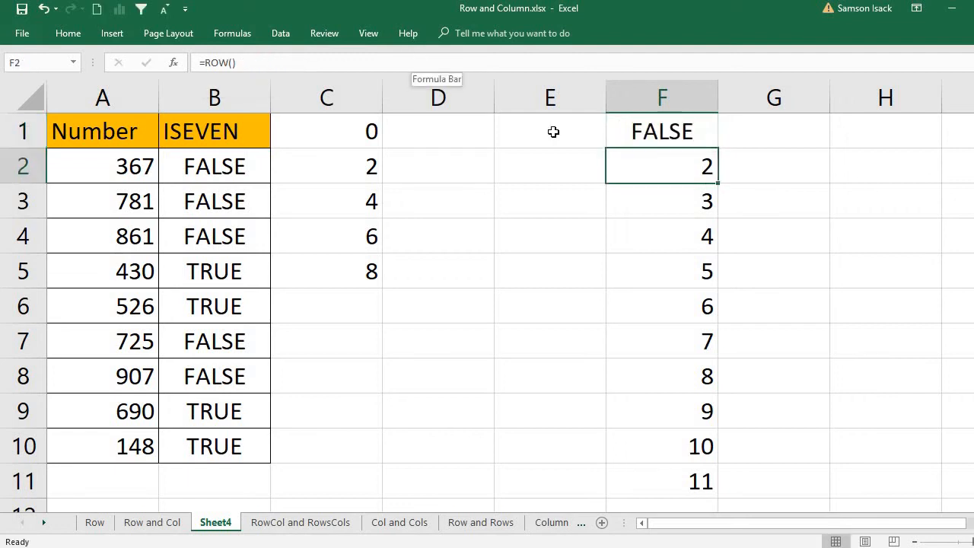
# Step: Fill the =ISEVEN(ROW()) formula from F1 down to F11 to test each row number
pyautogui.click(712, 145)
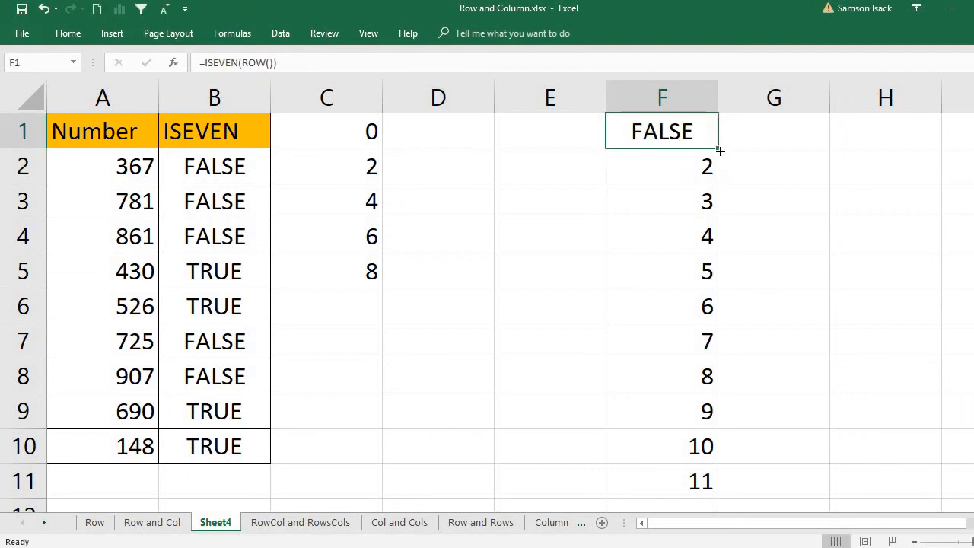
pyautogui.moveTo(719, 148); pyautogui.dragTo(711, 249)
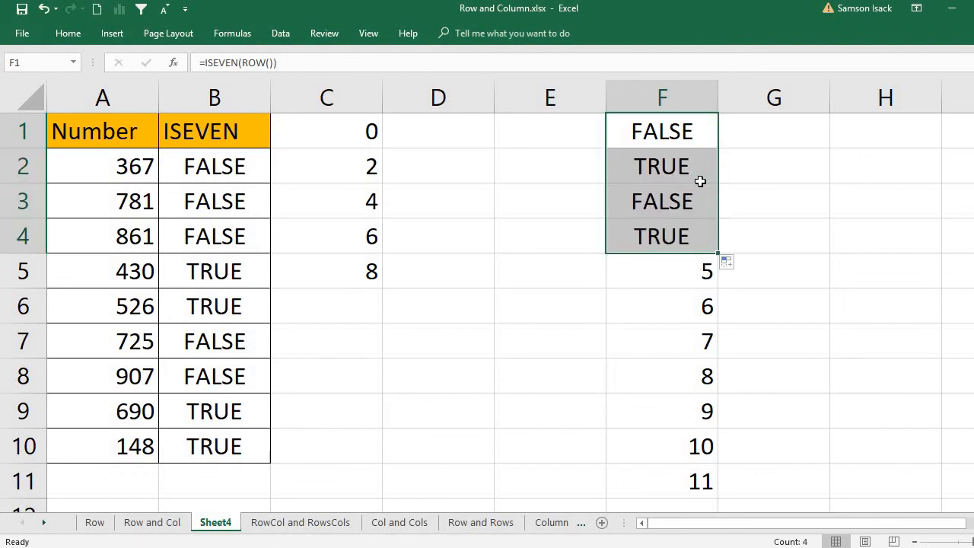
pyautogui.click(699, 177)
pyautogui.click(714, 136)
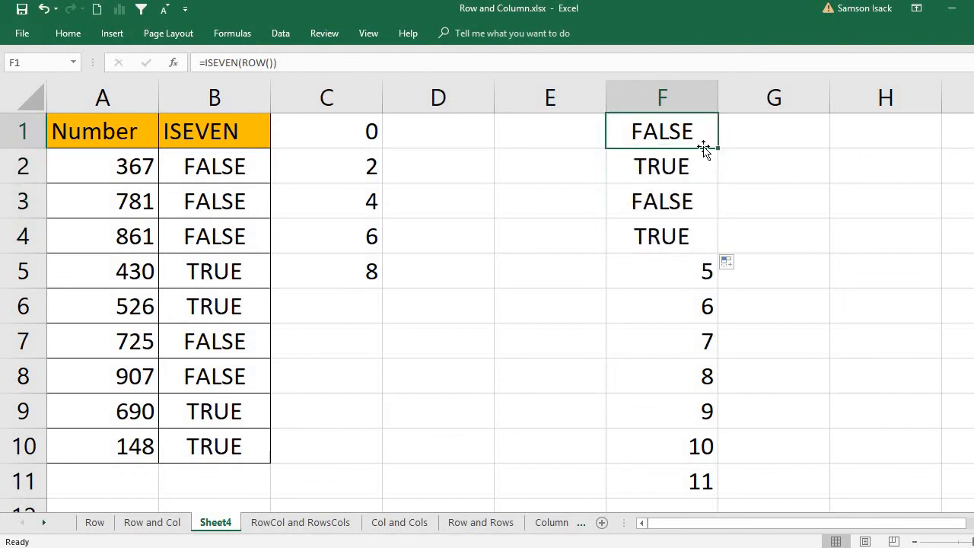
pyautogui.moveTo(711, 202); pyautogui.dragTo(696, 481)
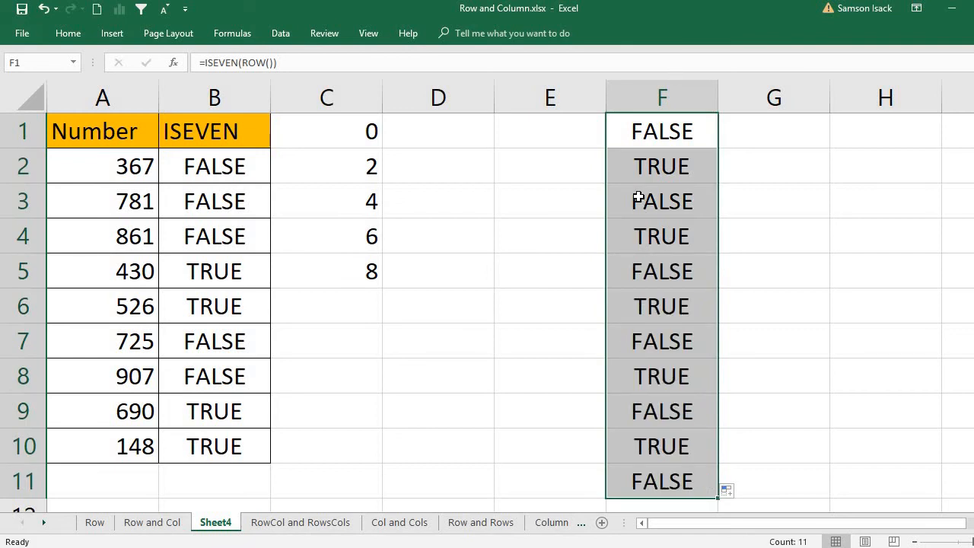
pyautogui.click(653, 166)
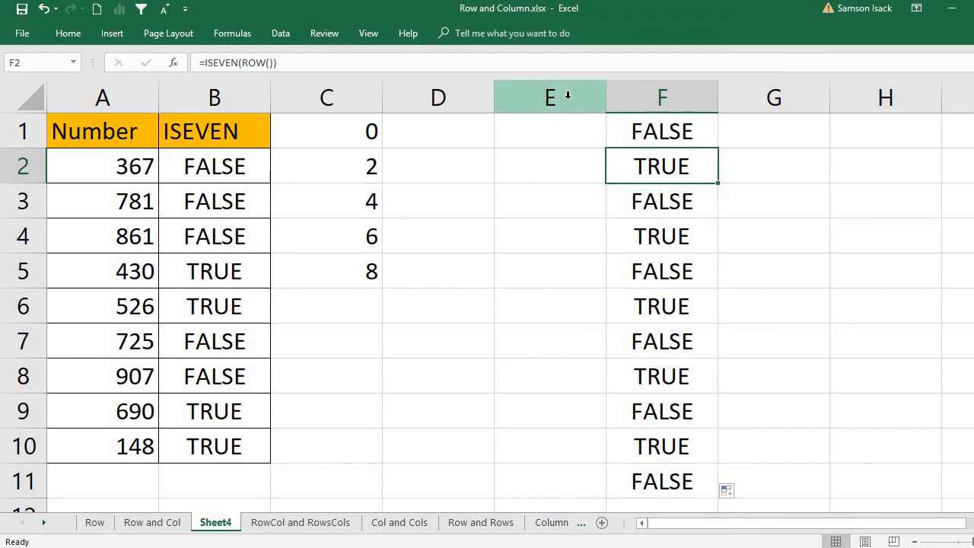
# Step: Start a formula-based conditional formatting rule for the whole of column E with the formula =iseven(row())
pyautogui.click(567, 95)
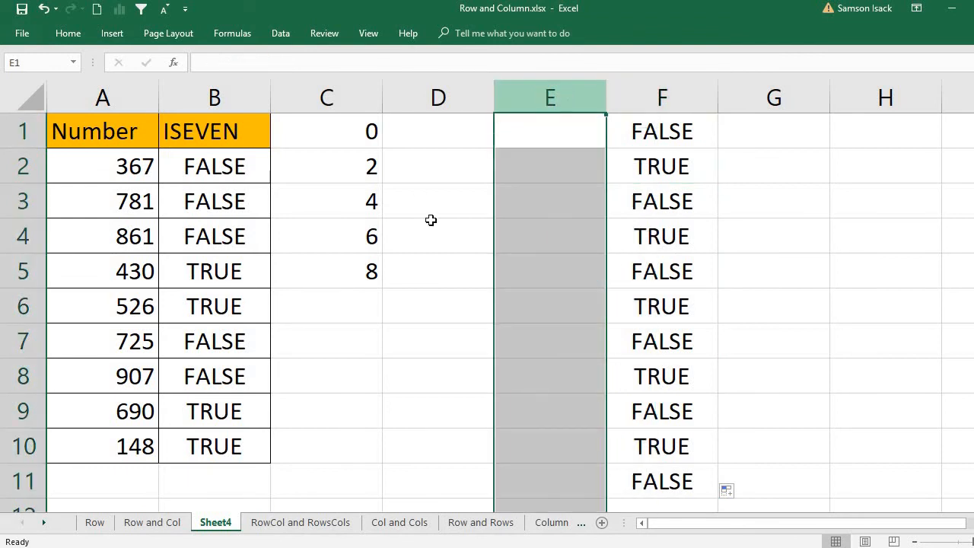
pyautogui.click(65, 38)
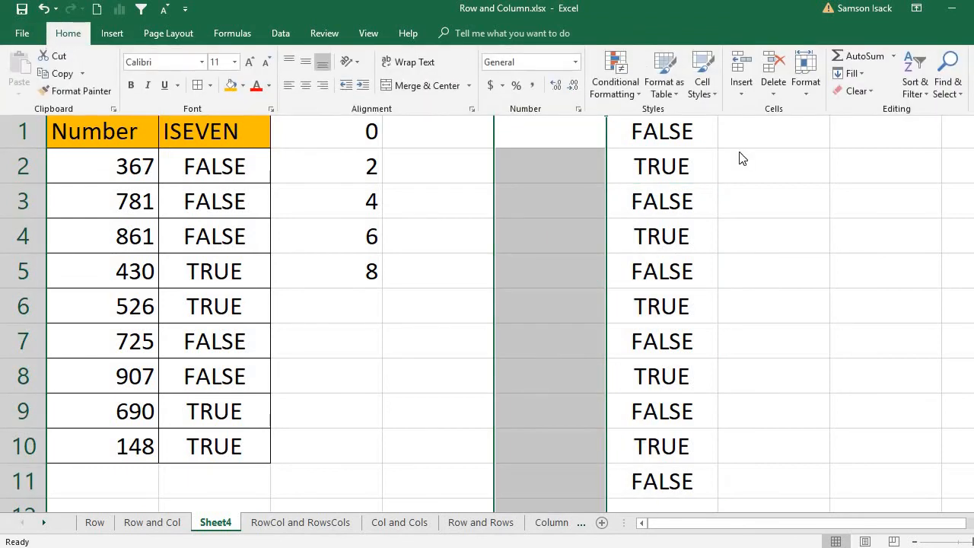
pyautogui.click(613, 85)
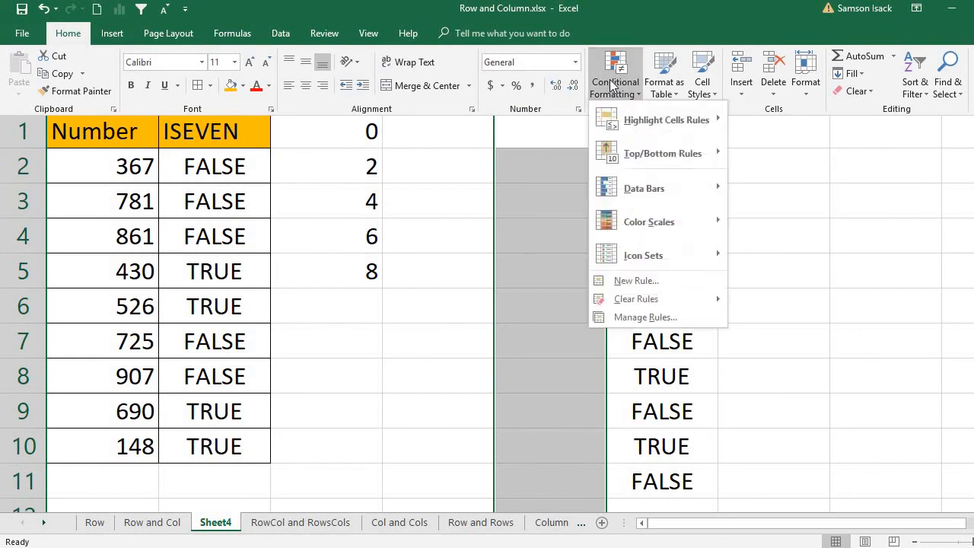
pyautogui.click(669, 284)
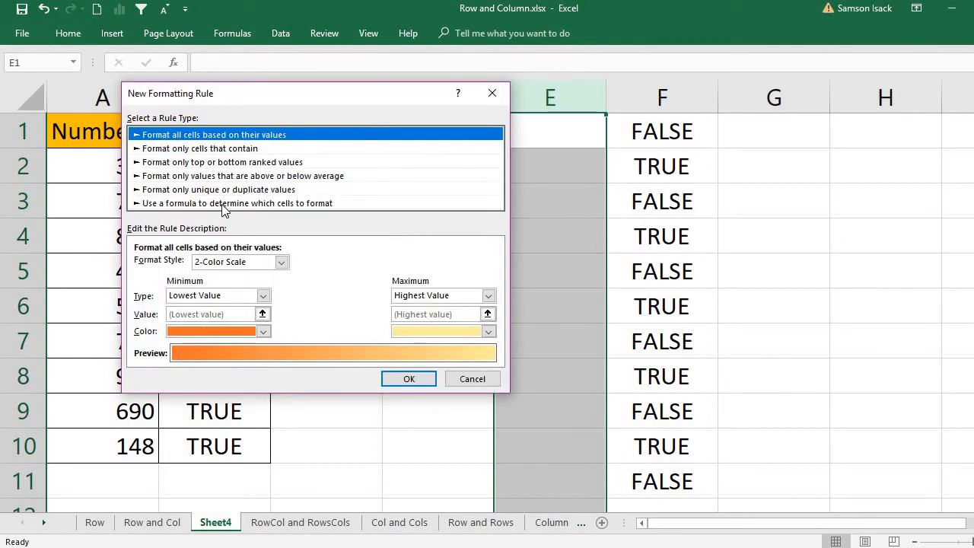
pyautogui.click(278, 205)
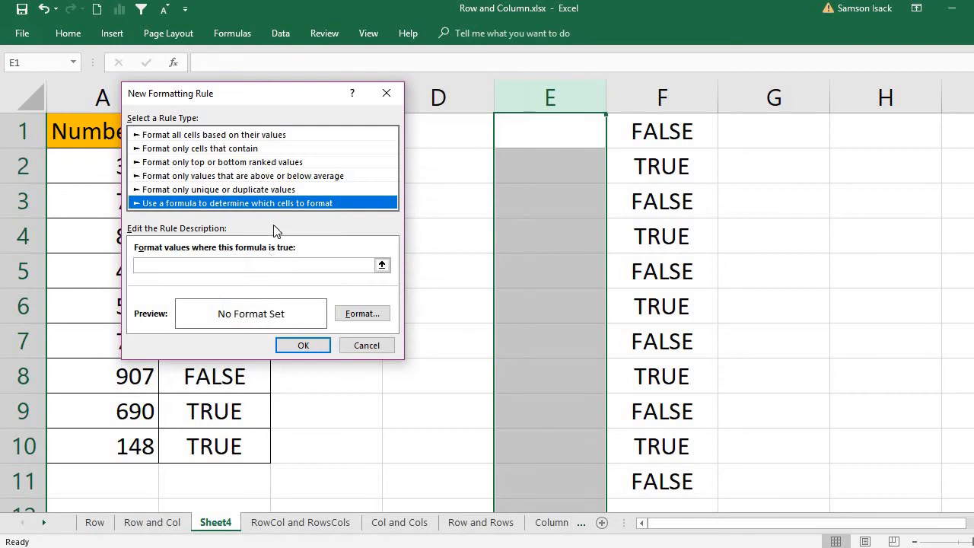
pyautogui.click(257, 266)
pyautogui.write('=')
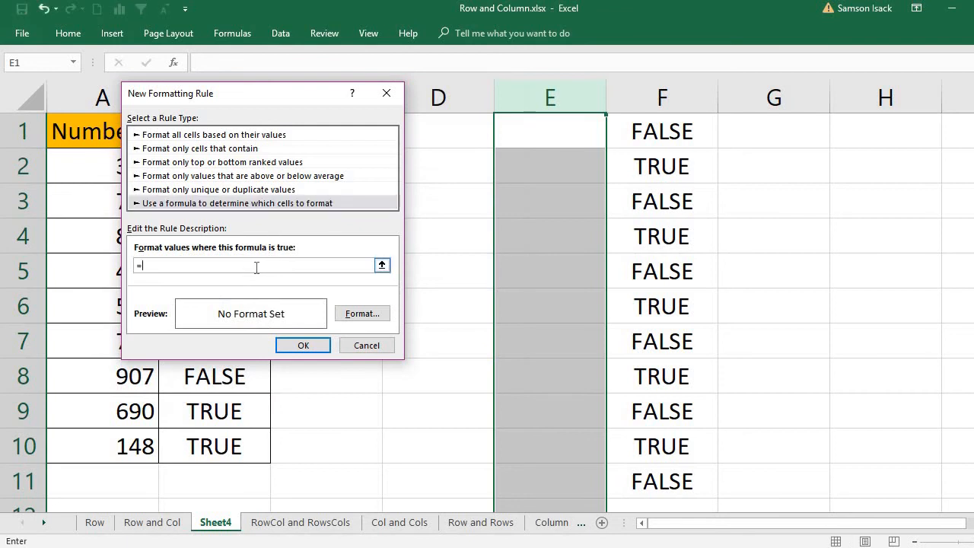
pyautogui.write('iseven(row())')
pyautogui.moveTo(161, 266); pyautogui.dragTo(145, 266)
# Step: Give the rule a blue background fill and apply it to column E
pyautogui.click(368, 314)
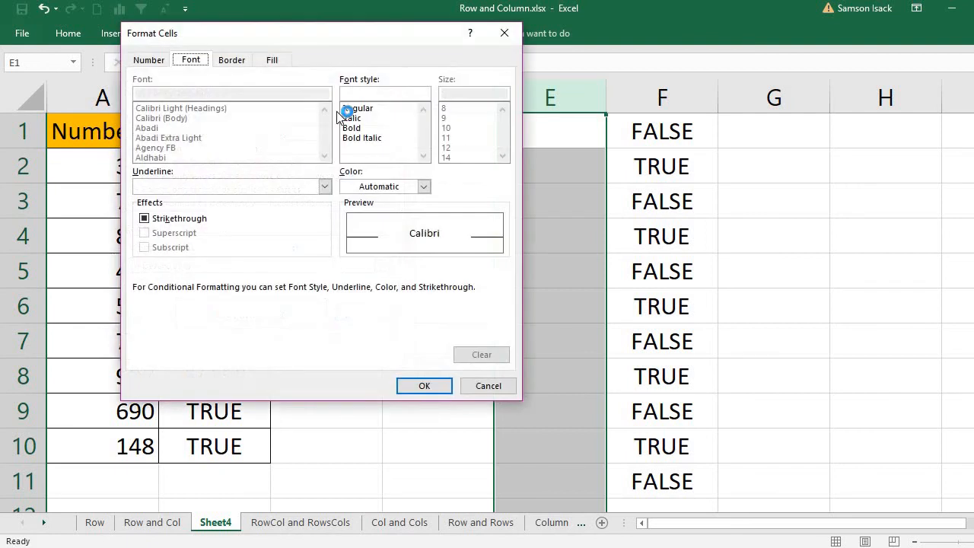
pyautogui.click(274, 61)
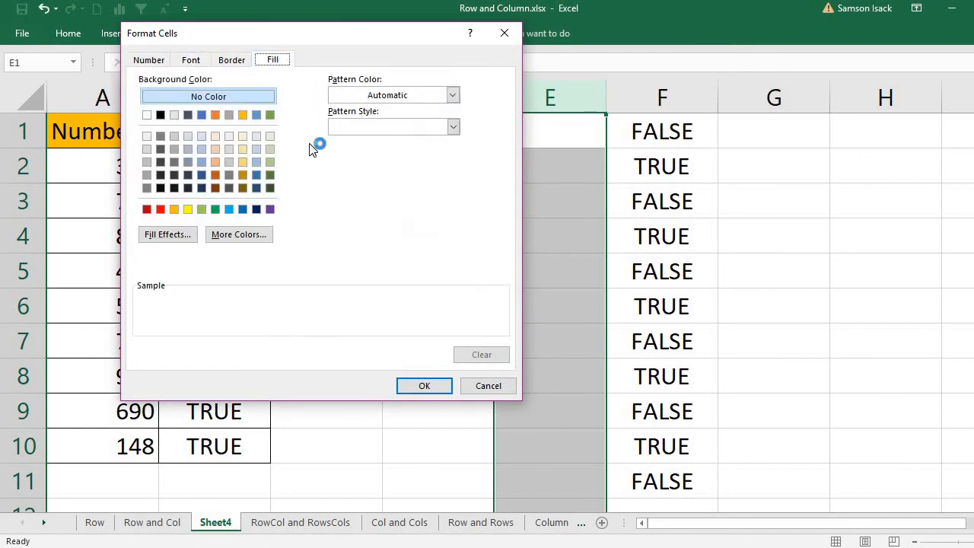
pyautogui.click(255, 116)
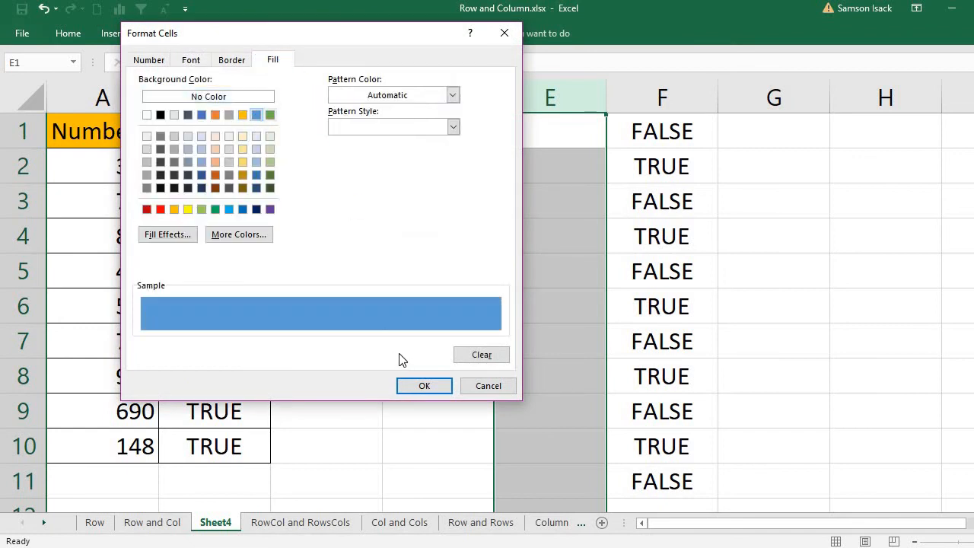
pyautogui.click(424, 386)
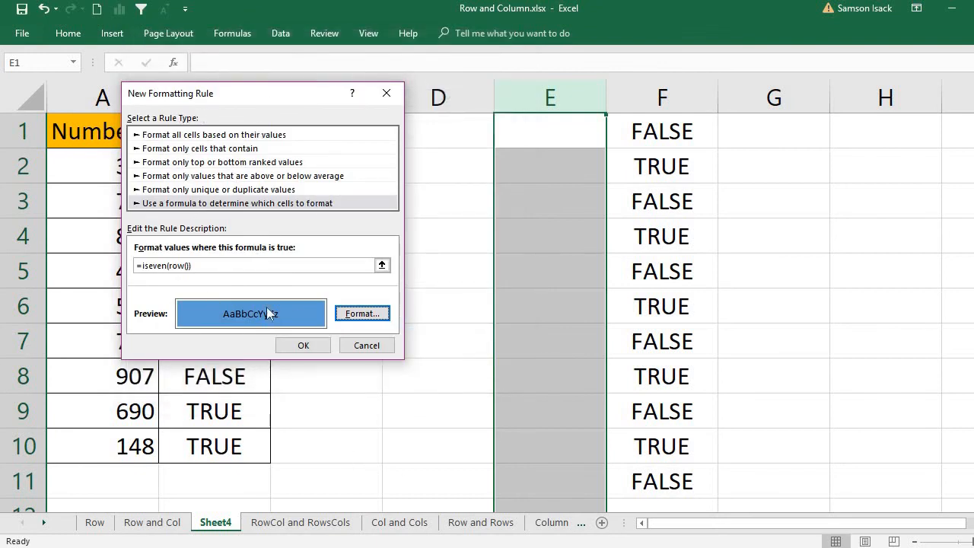
pyautogui.click(320, 350)
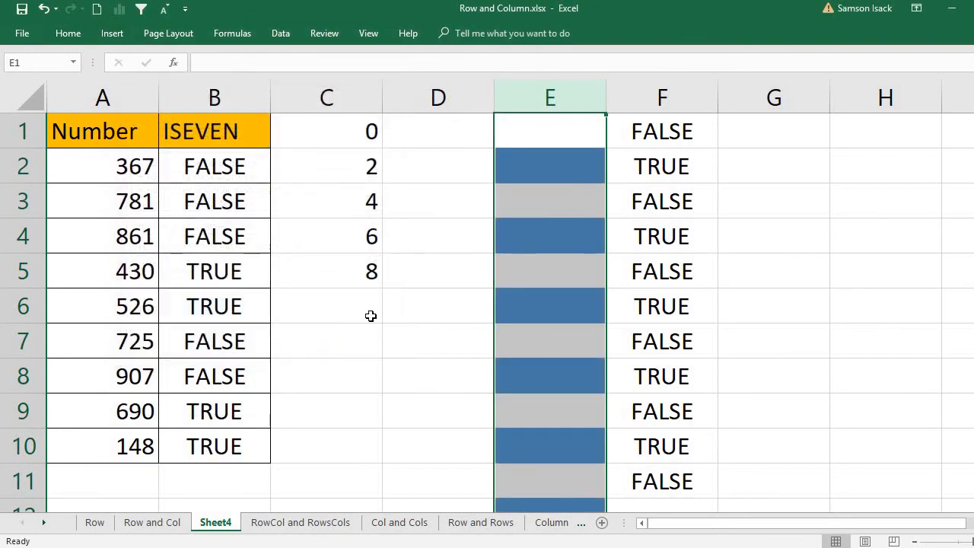
# Step: Compare the highlighting in column E with the ISEVEN results in column F, including the rows further down
pyautogui.click(577, 168)
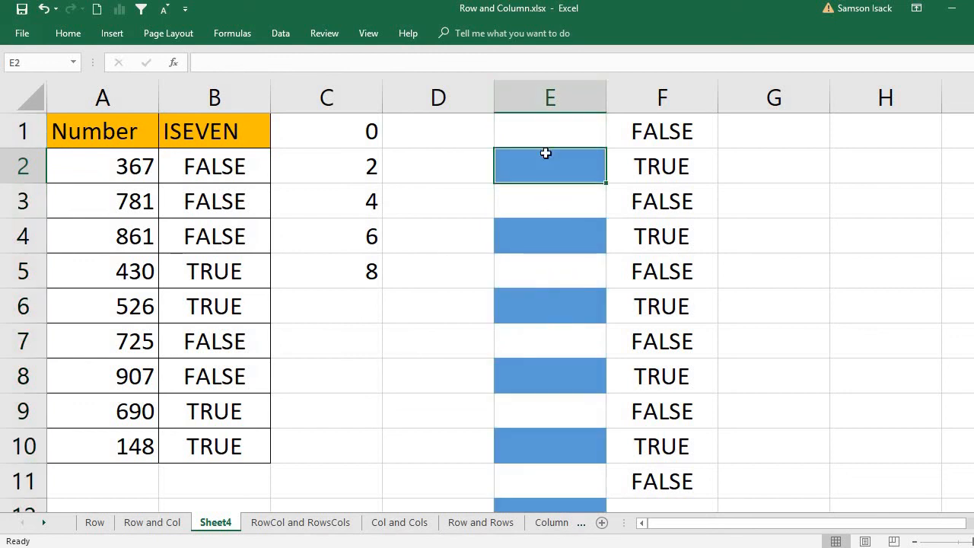
pyautogui.click(652, 169)
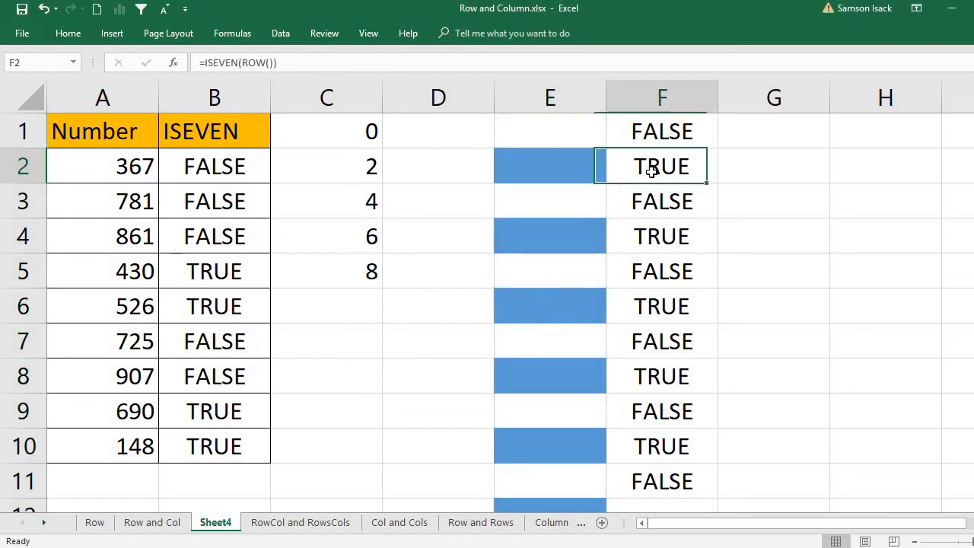
pyautogui.click(548, 179)
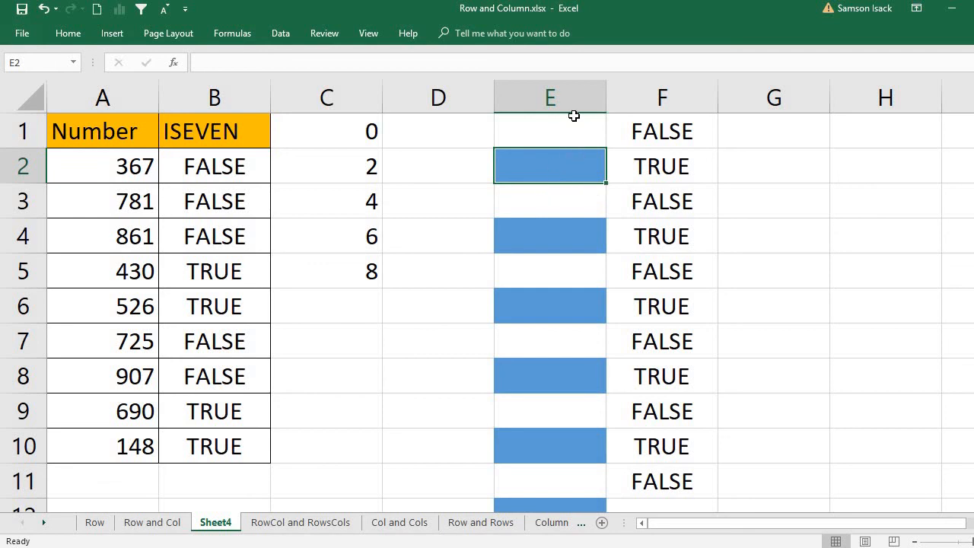
pyautogui.scroll(-2, 563, 287)
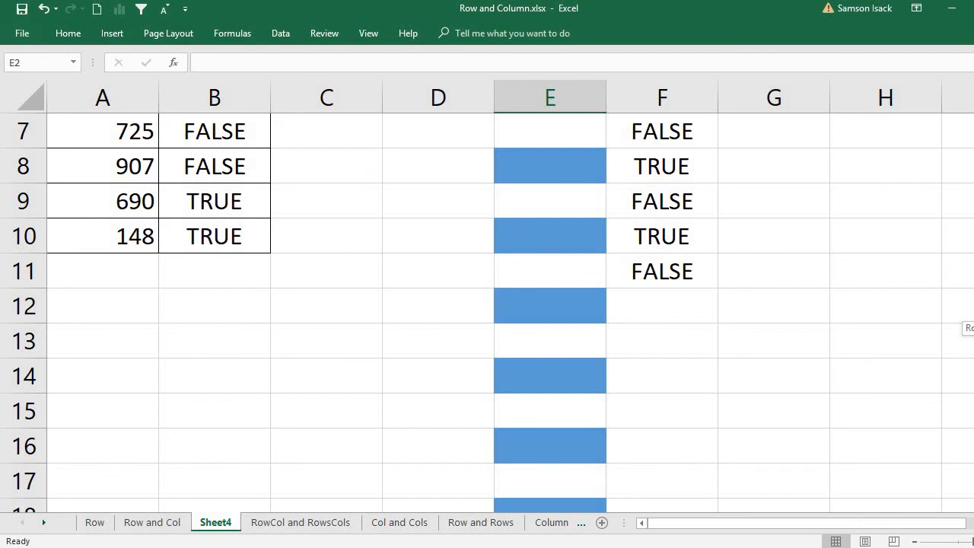
pyautogui.scroll(2, 967, 329)
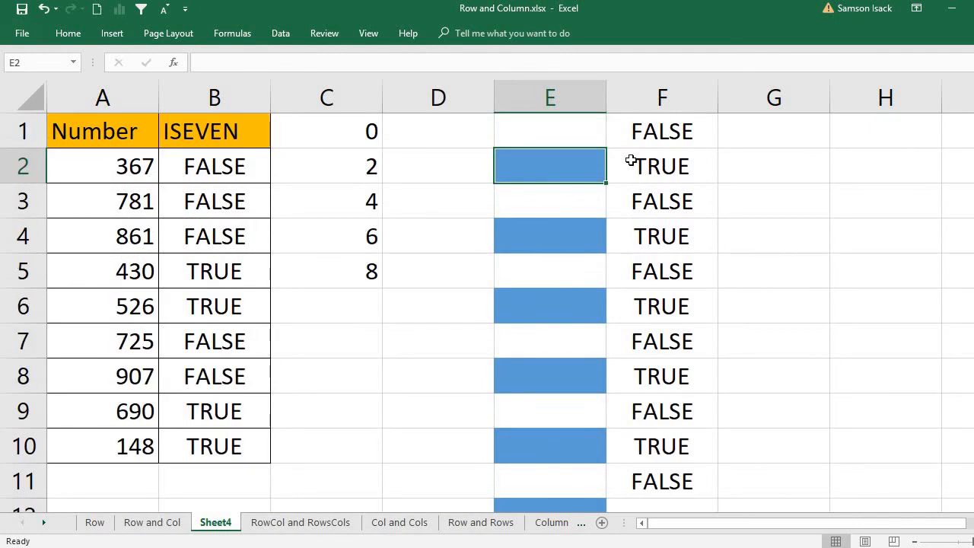
pyautogui.click(341, 133)
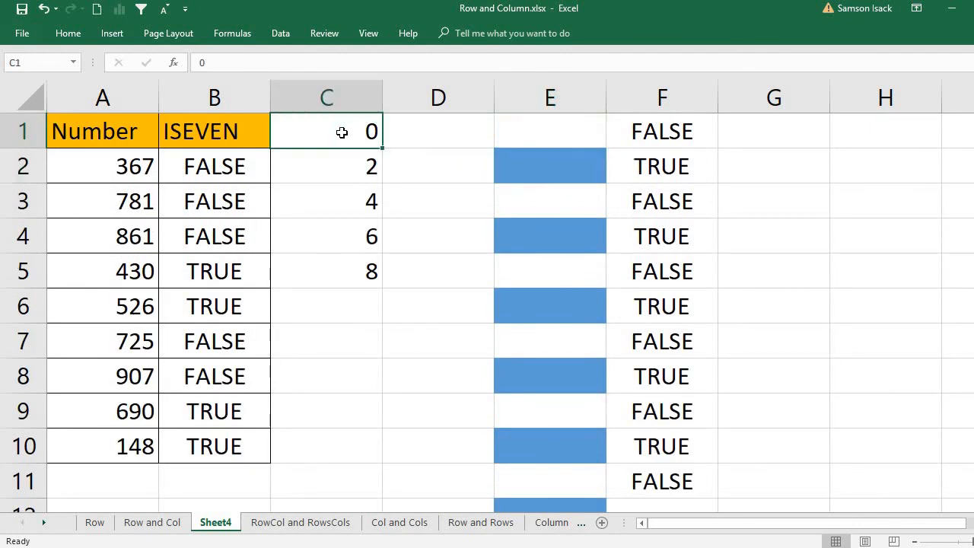